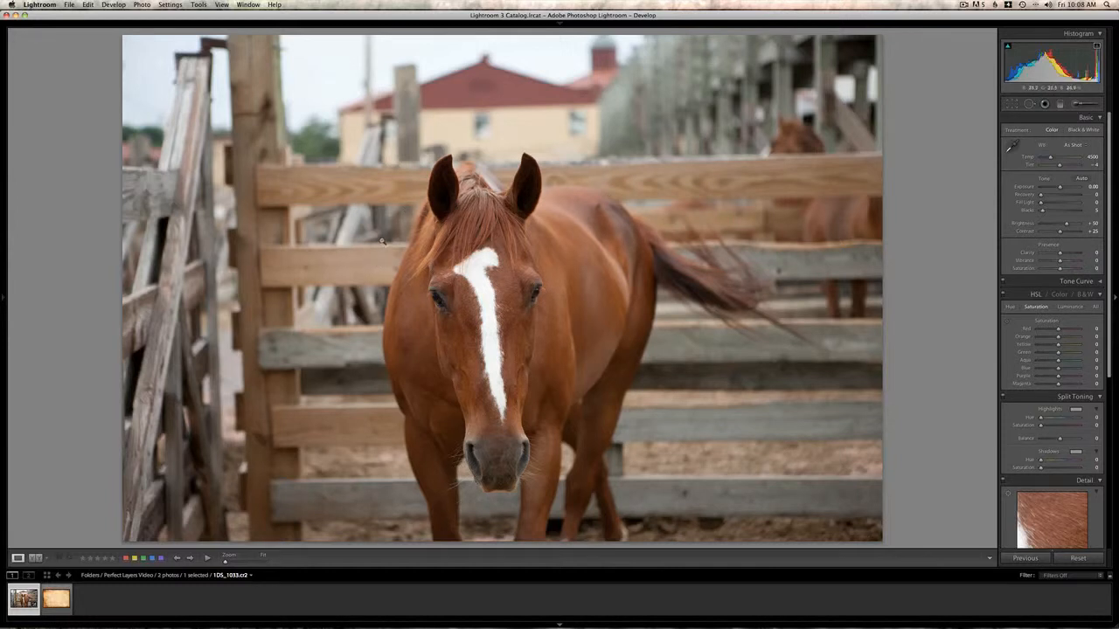
Crop the horse photo closer around the horse at the original aspect ratio and straighten it to an angle of 1.17
left_click(56, 598)
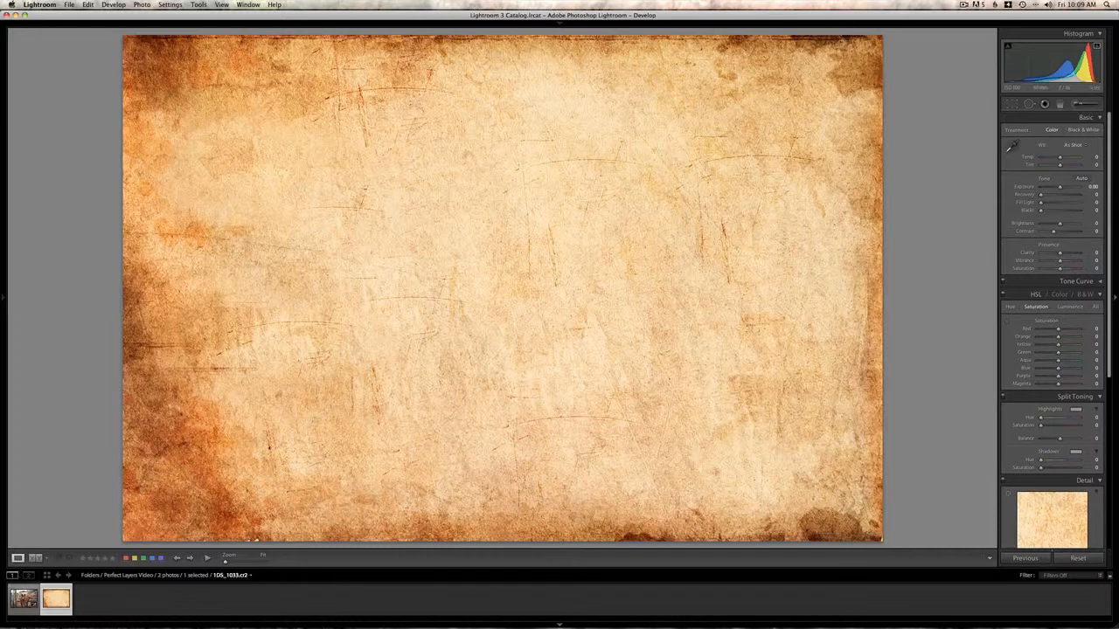
left_click(22, 600)
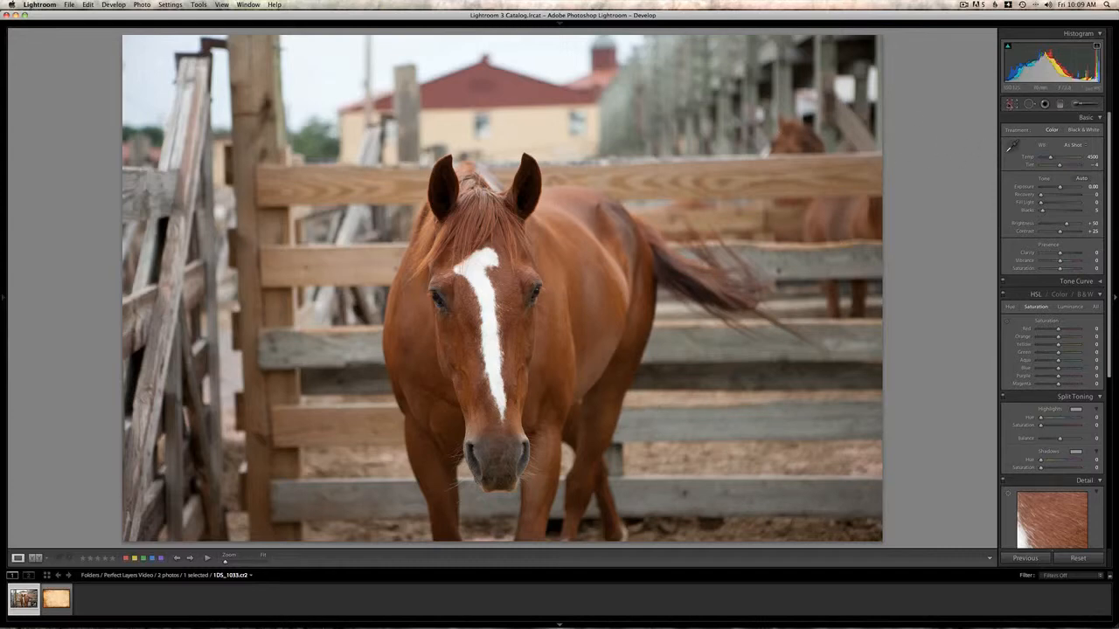
left_click(1011, 103)
left_click_drag(122, 36, 180, 55)
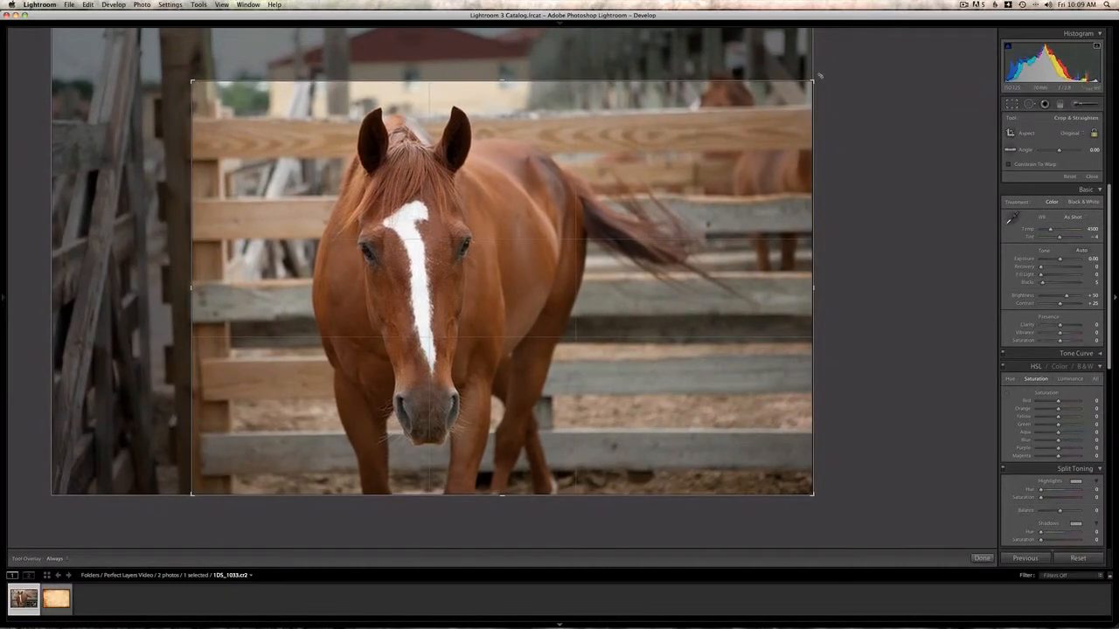
left_click_drag(820, 76, 826, 80)
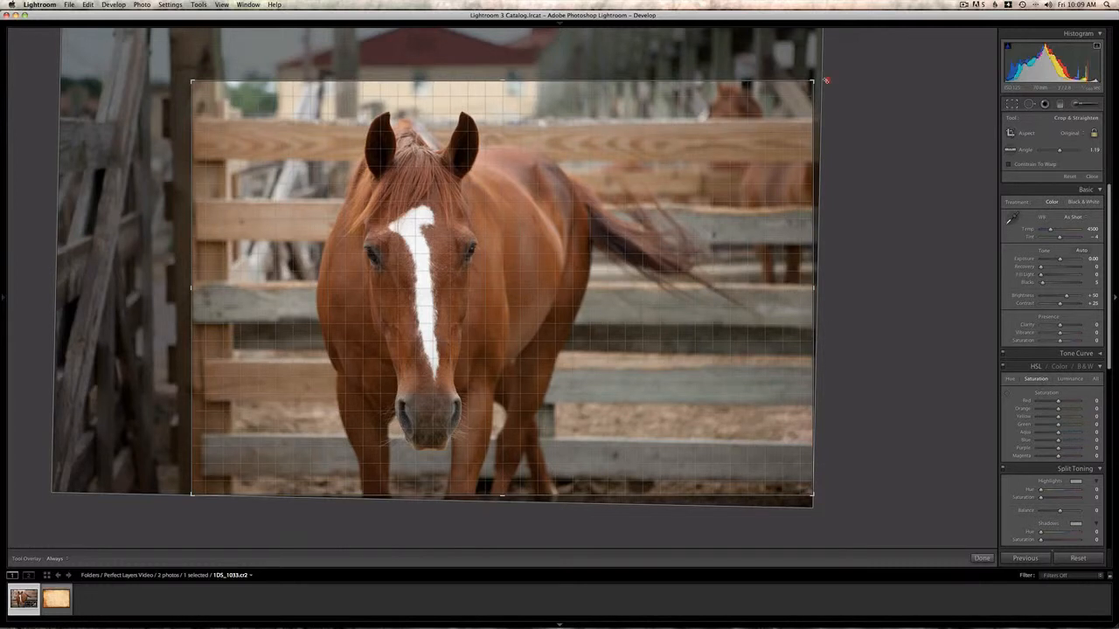
left_click_drag(826, 81, 826, 80)
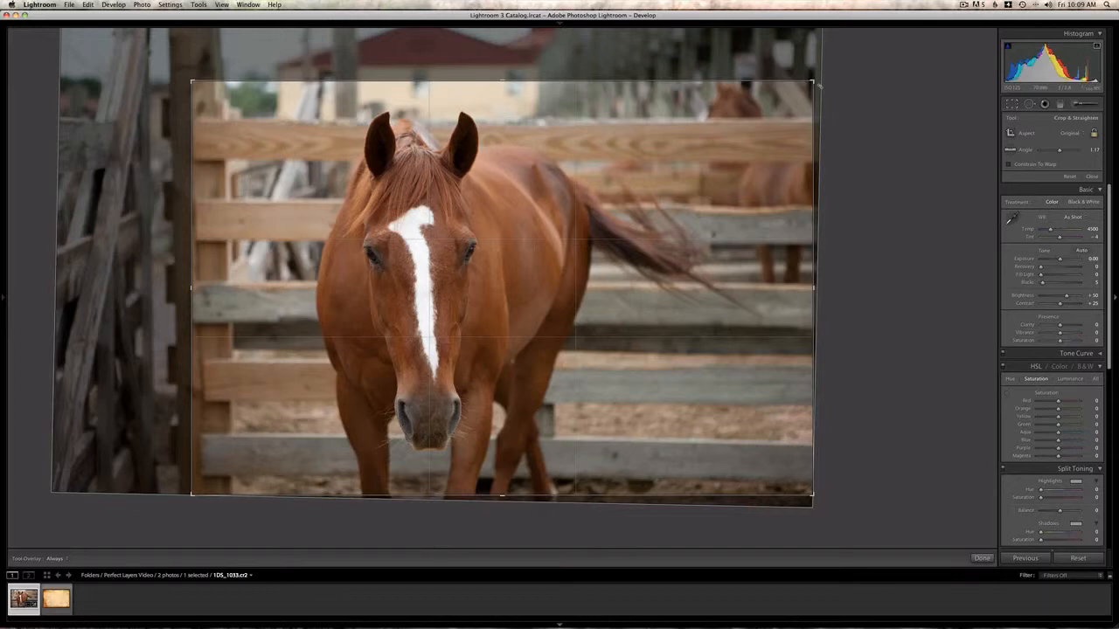
key("Return")
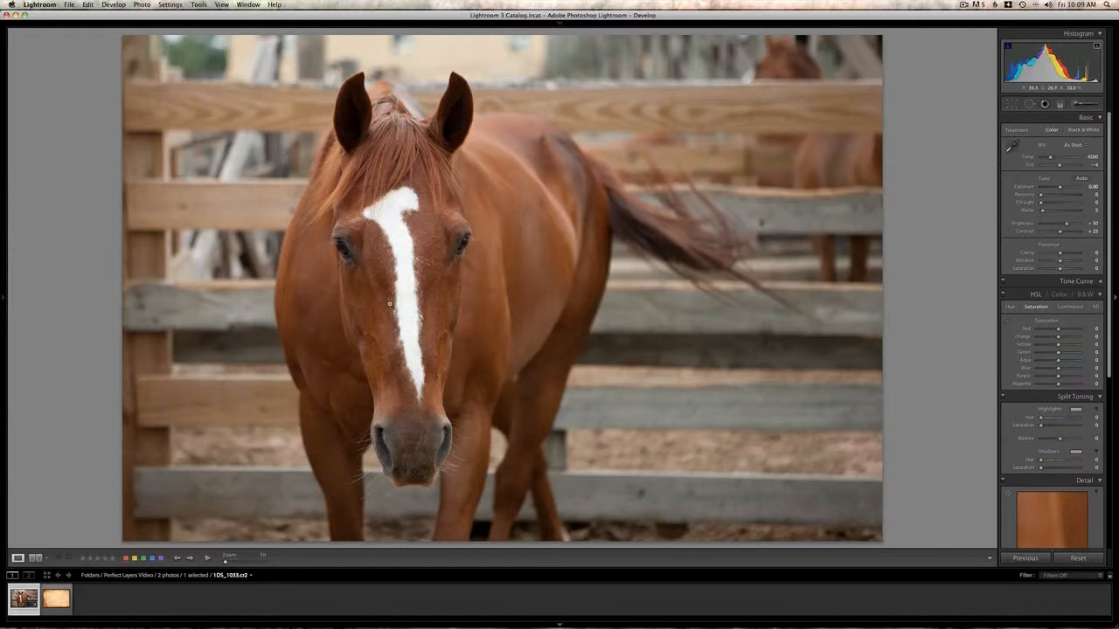
Create a virtual copy of the cropped horse photo, compare it with the original, and select the copy
left_click(239, 428, "ctrl")
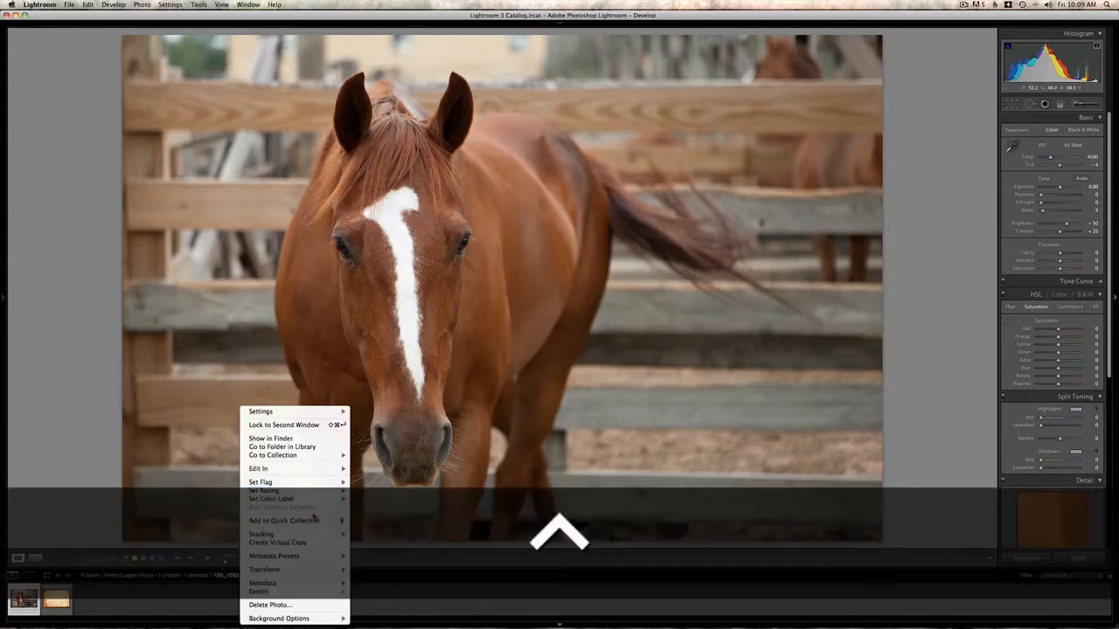
left_click(293, 542)
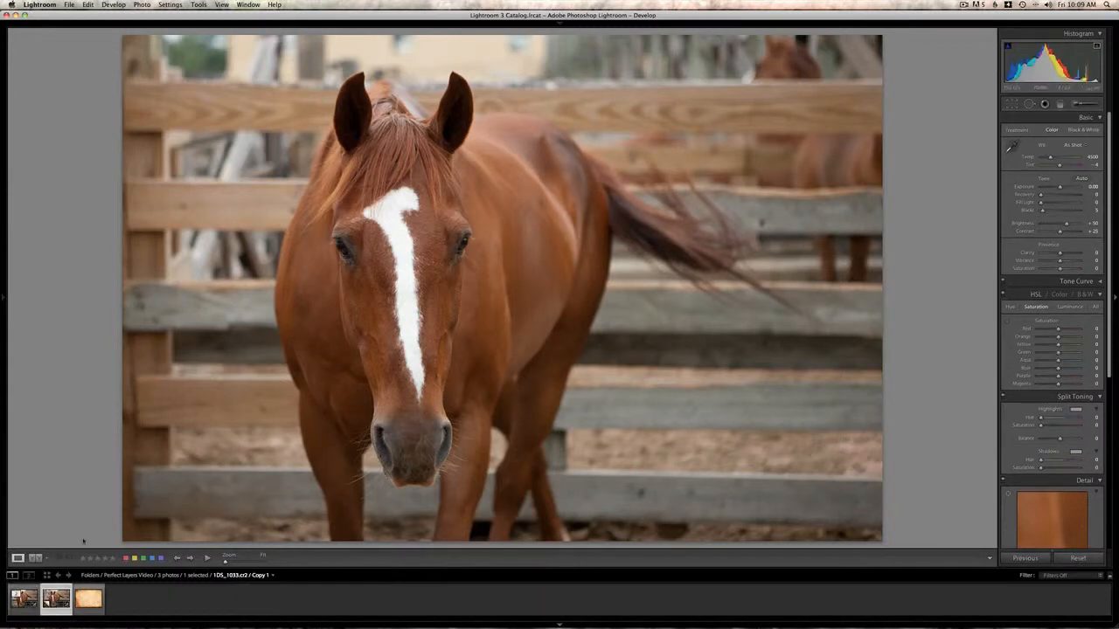
left_click(19, 595)
left_click(56, 598)
Brighten and sharpen the look of the virtual copy with exposure +0.15, fill light 7, contrast +61 and clarity +61
left_click_drag(1059, 253, 1070, 254)
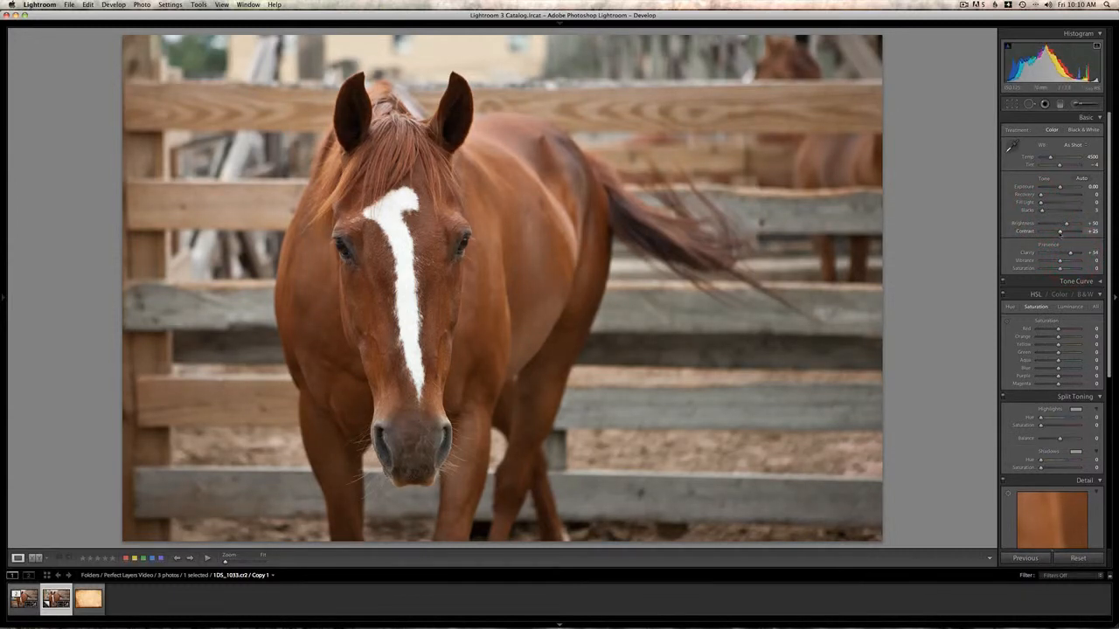
left_click_drag(1060, 231, 1069, 231)
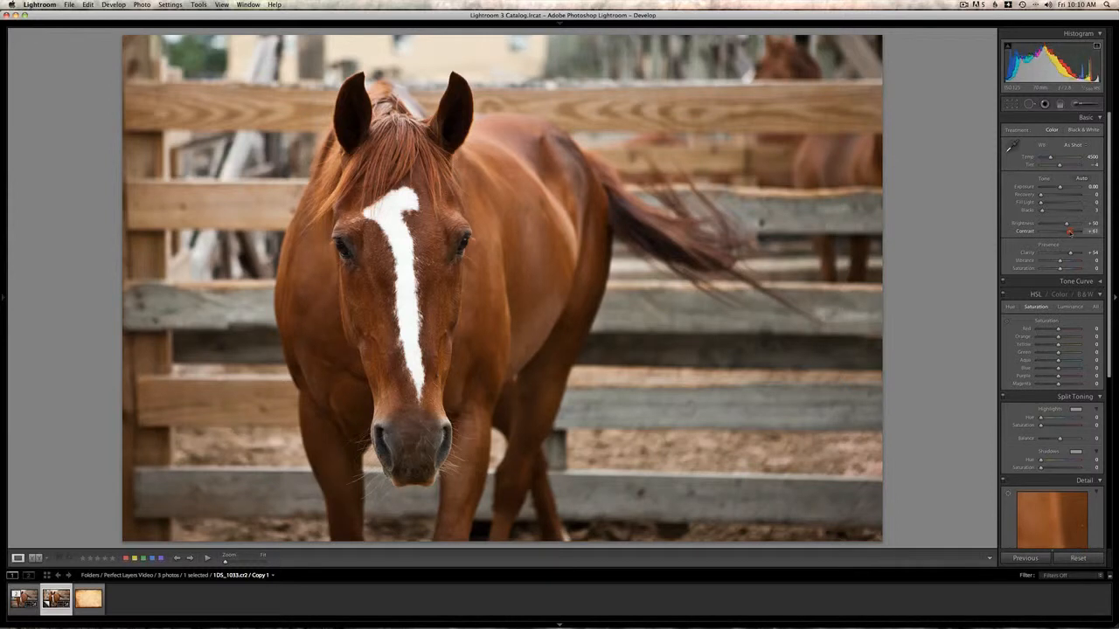
left_click_drag(1070, 254, 1072, 254)
left_click_drag(1041, 204, 1044, 203)
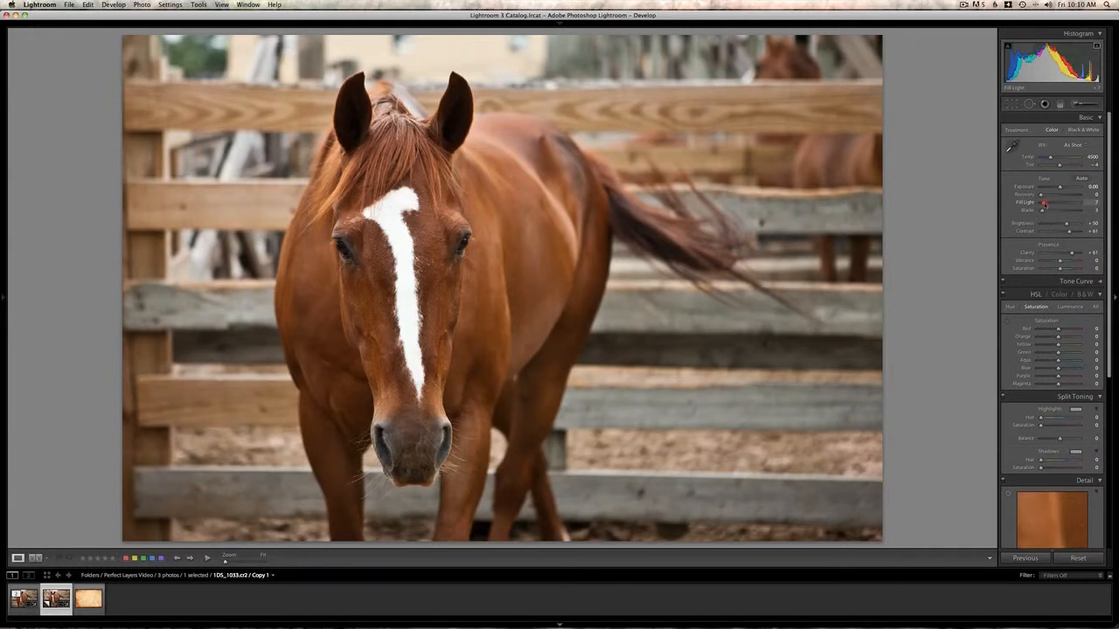
left_click_drag(1060, 187, 1062, 188)
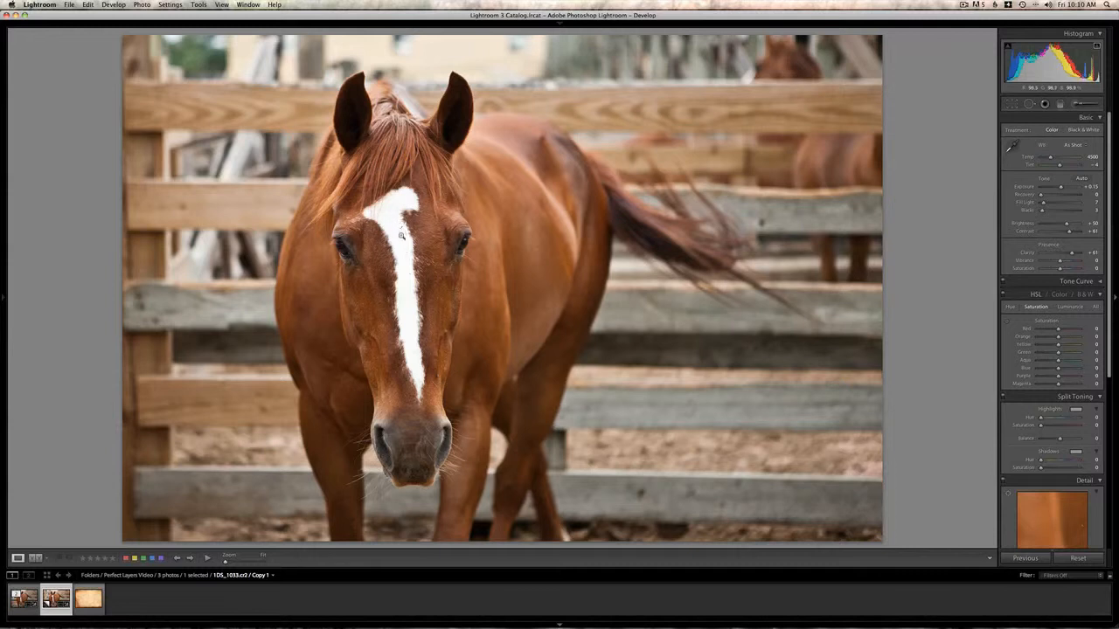
Darken the original horse photo with exposure -0.85, recovery 15, blacks 10, contrast +44 and clarity +97
left_click(22, 597)
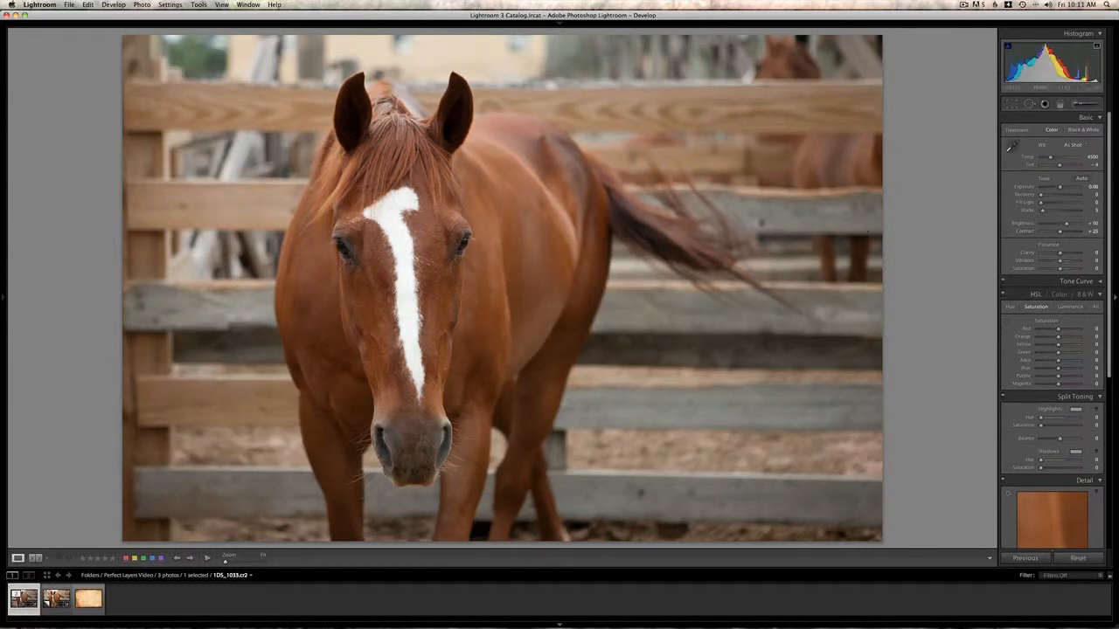
left_click_drag(1063, 232, 1066, 232)
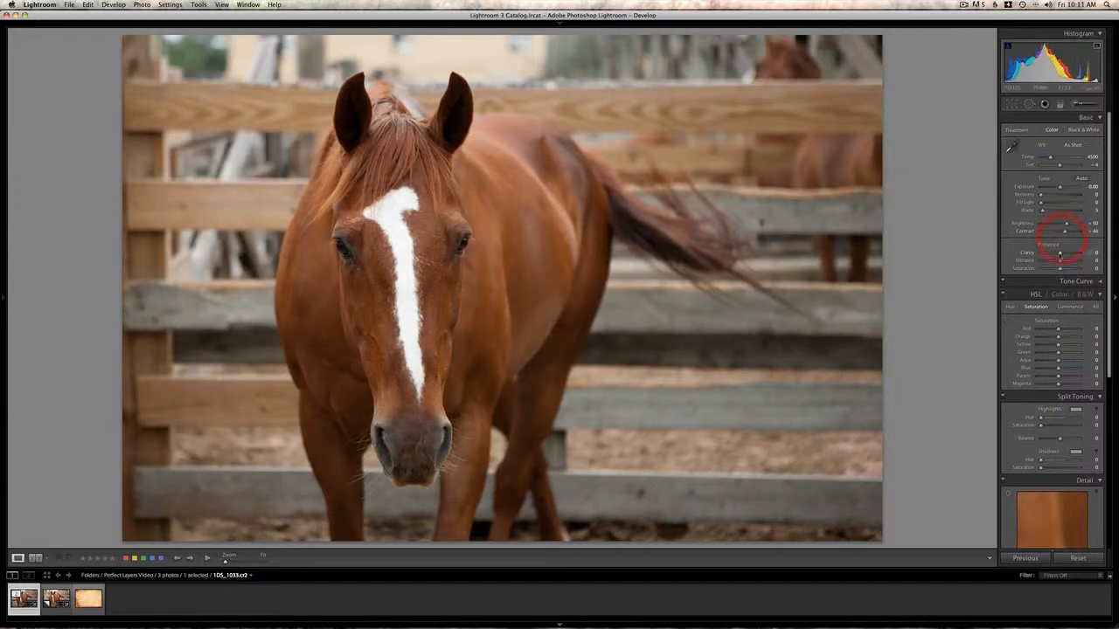
left_click_drag(1061, 253, 1071, 252)
left_click_drag(1048, 196, 1043, 211)
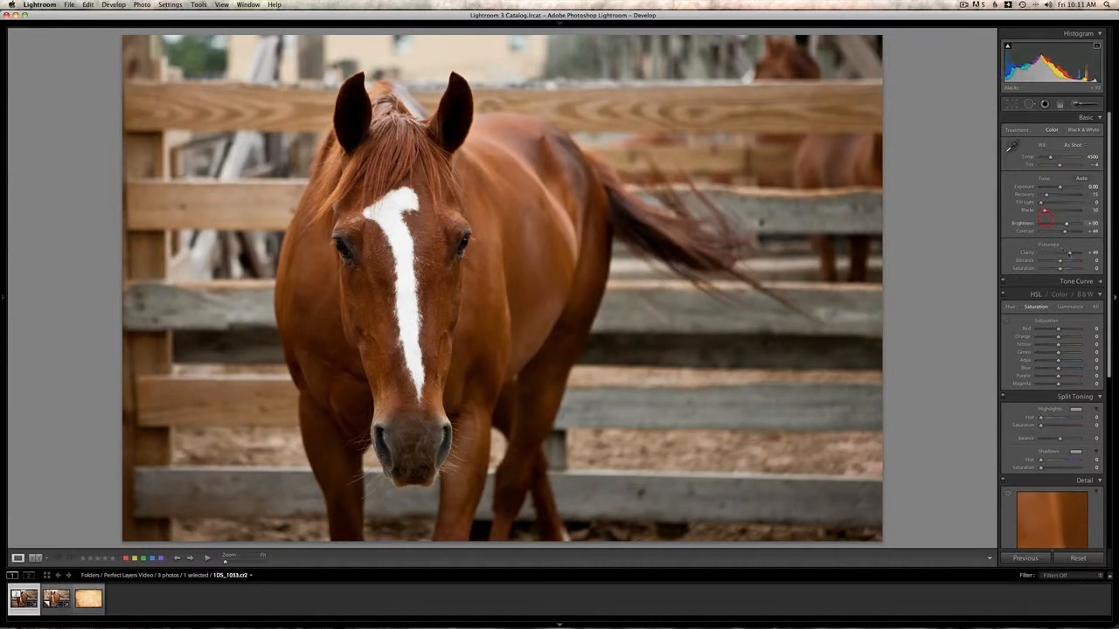
left_click_drag(1071, 255, 1081, 253)
left_click_drag(1061, 188, 1027, 185)
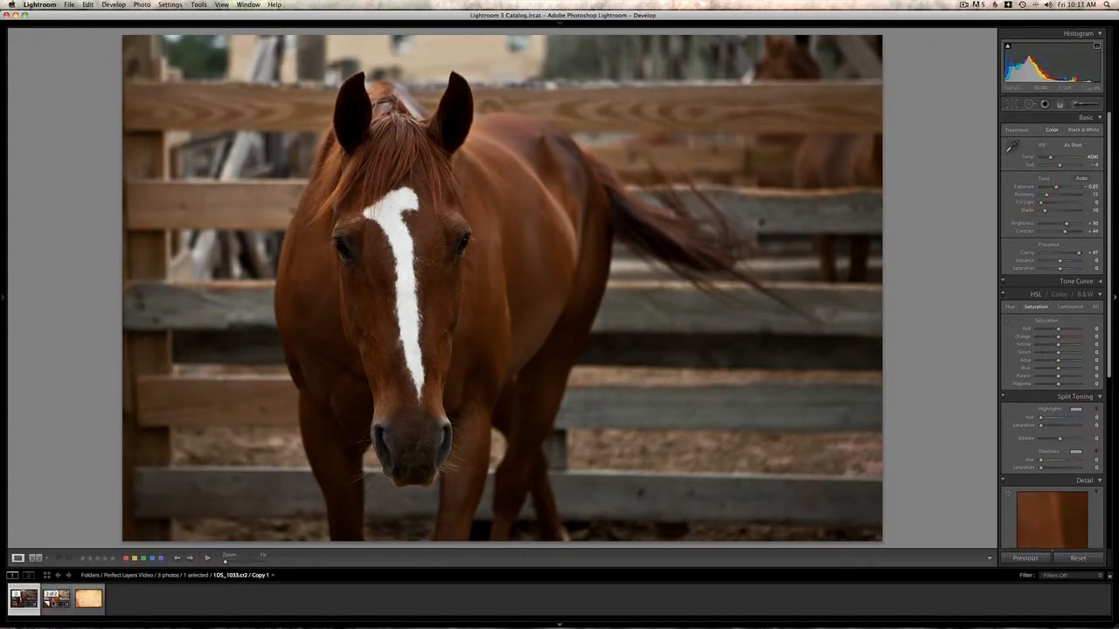
Set the brighter virtual copy's contrast to +73 and its blacks to 4
left_click(56, 599)
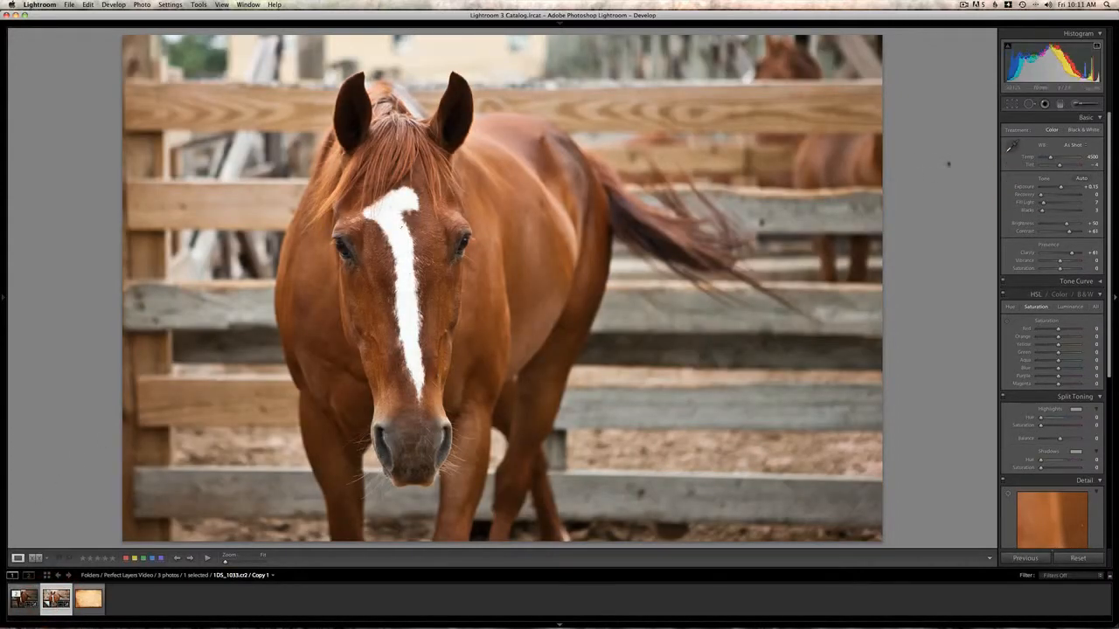
left_click_drag(1069, 234, 1074, 232)
left_click_drag(1042, 211, 1041, 210)
left_click_drag(1073, 253, 1070, 254)
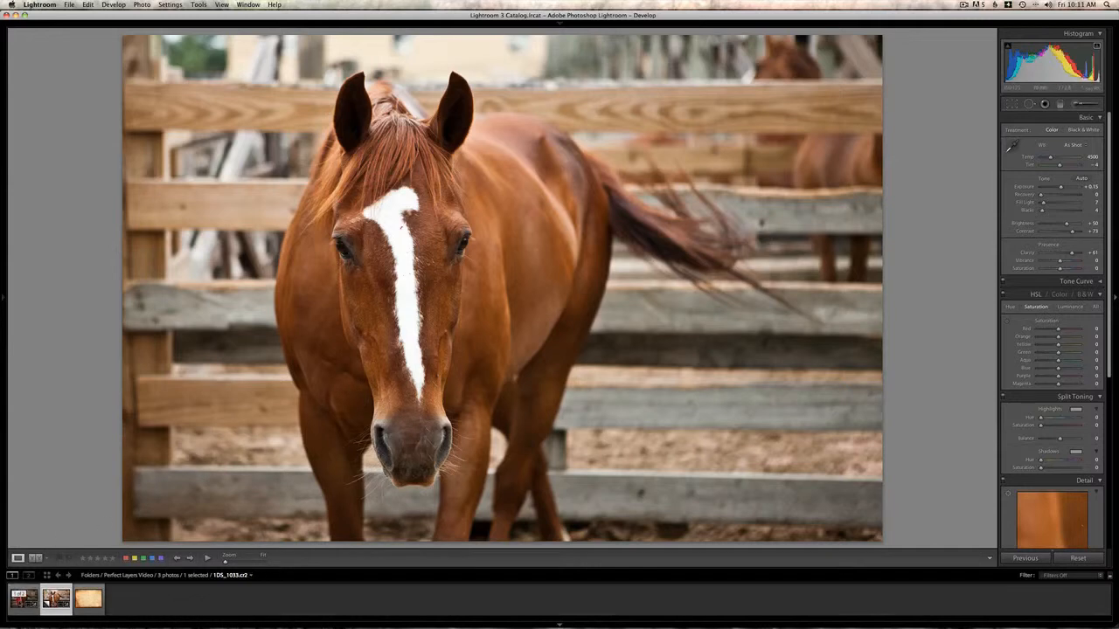
Select both horse versions and the texture image and send them to the Perfect Layers plug-in
left_click(24, 599)
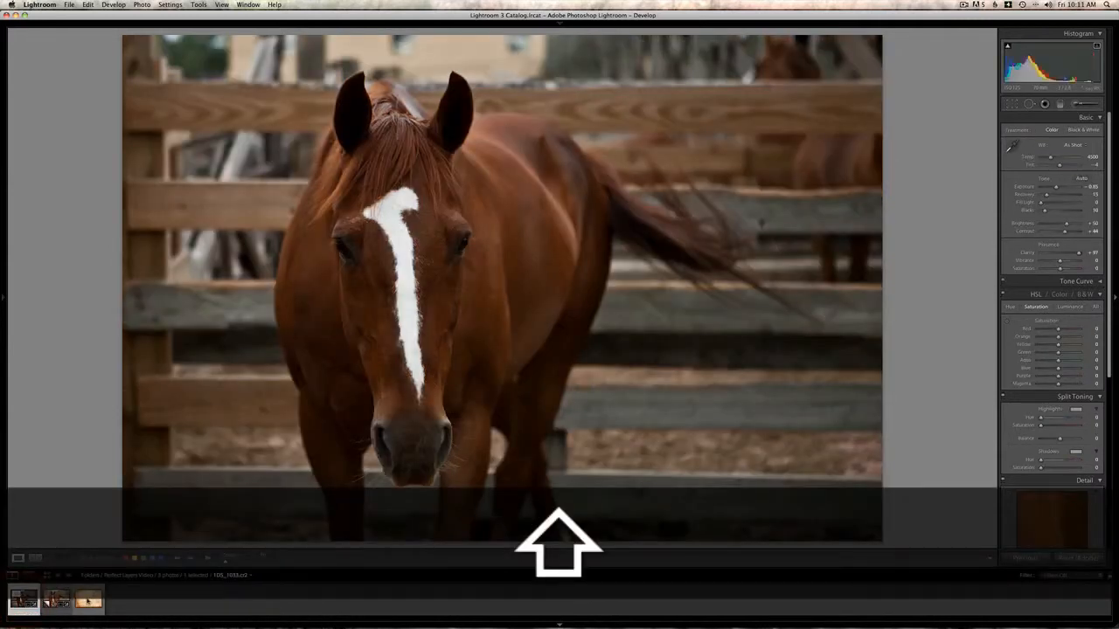
left_click(85, 601)
key("super+a")
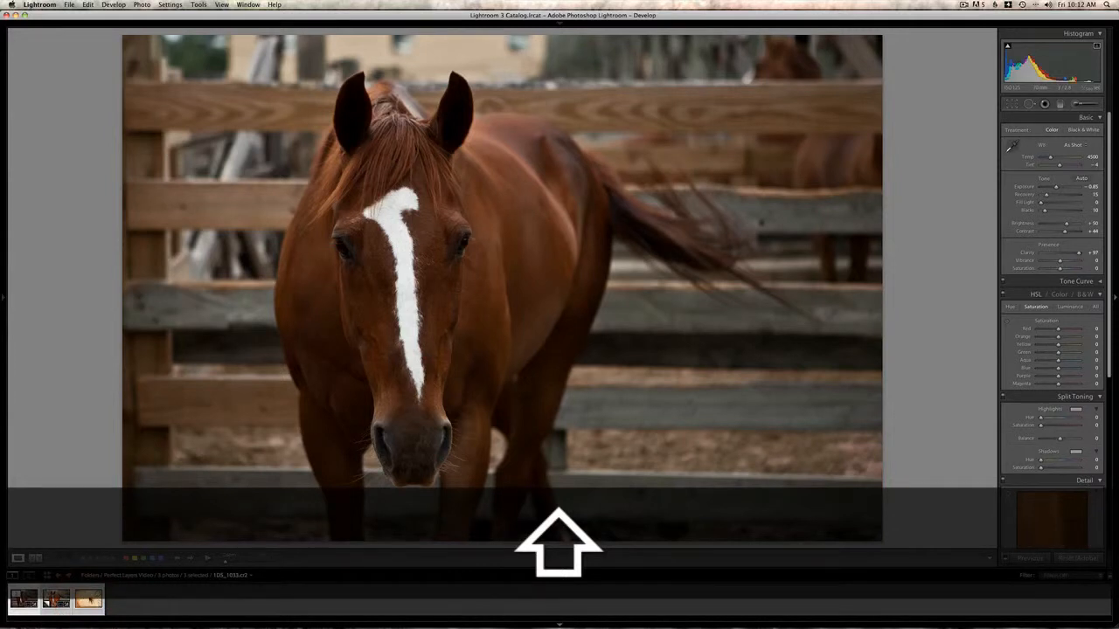
left_click(72, 6)
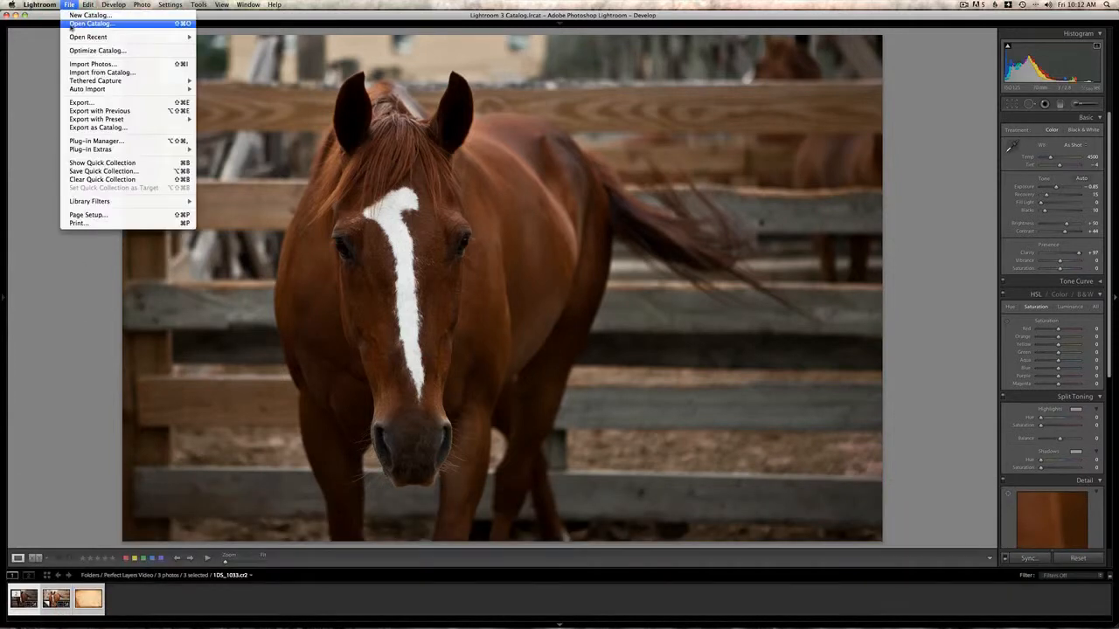
mouse_move(186, 149)
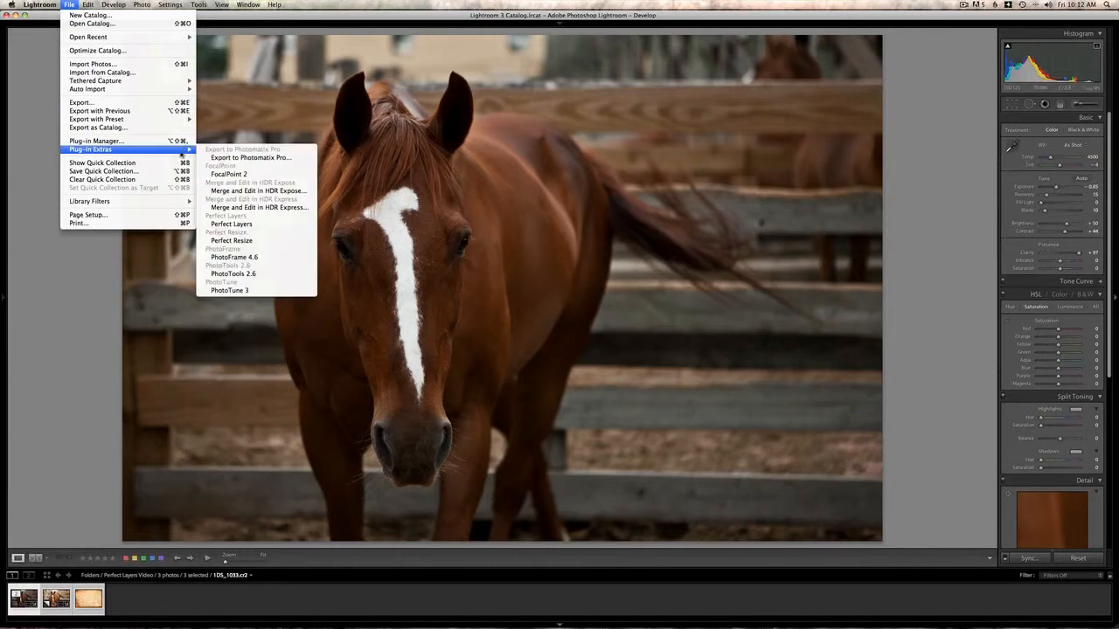
left_click(247, 225)
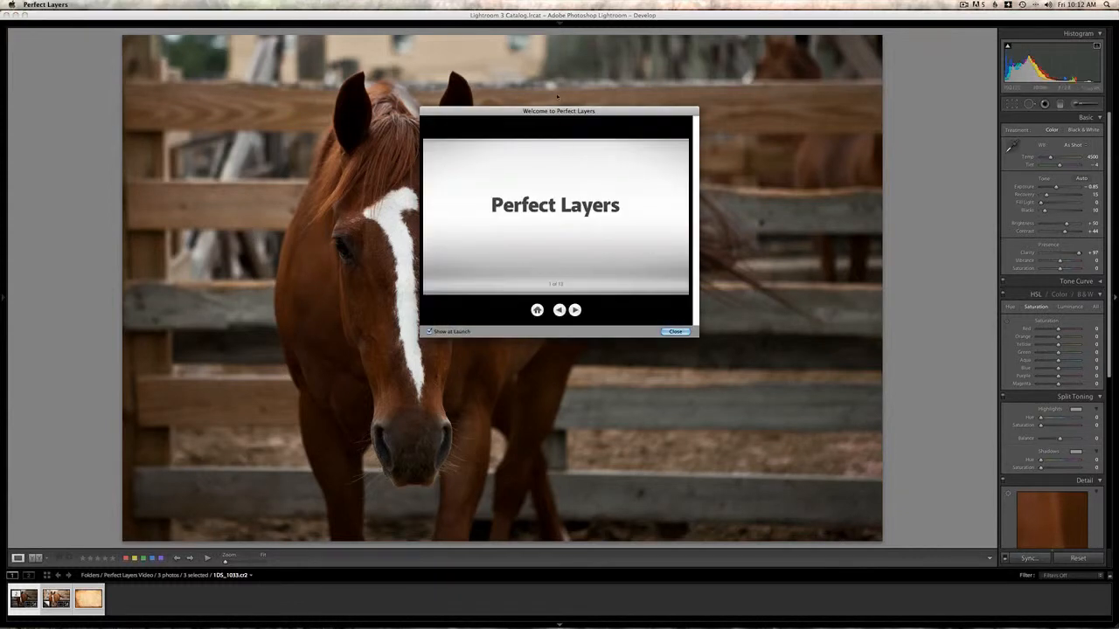
Look through the Perfect Layers welcome slides on what it is and how to use it, and close them
mouse_move(557, 111)
left_mouse_down()
mouse_move(546, 147)
mouse_move(560, 118)
left_mouse_up()
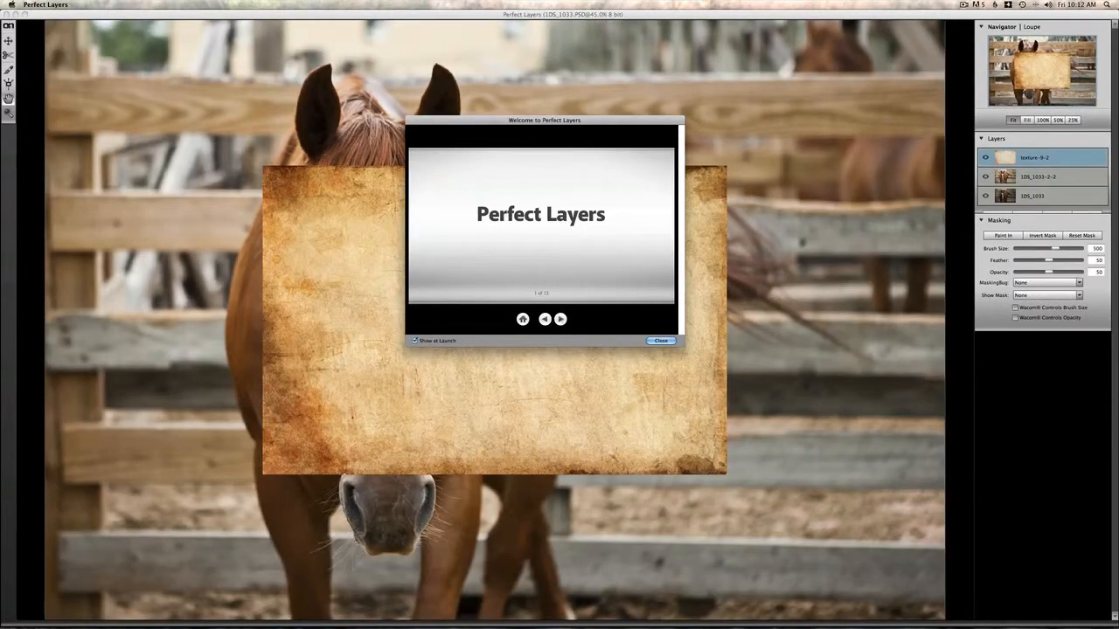
left_click(560, 319)
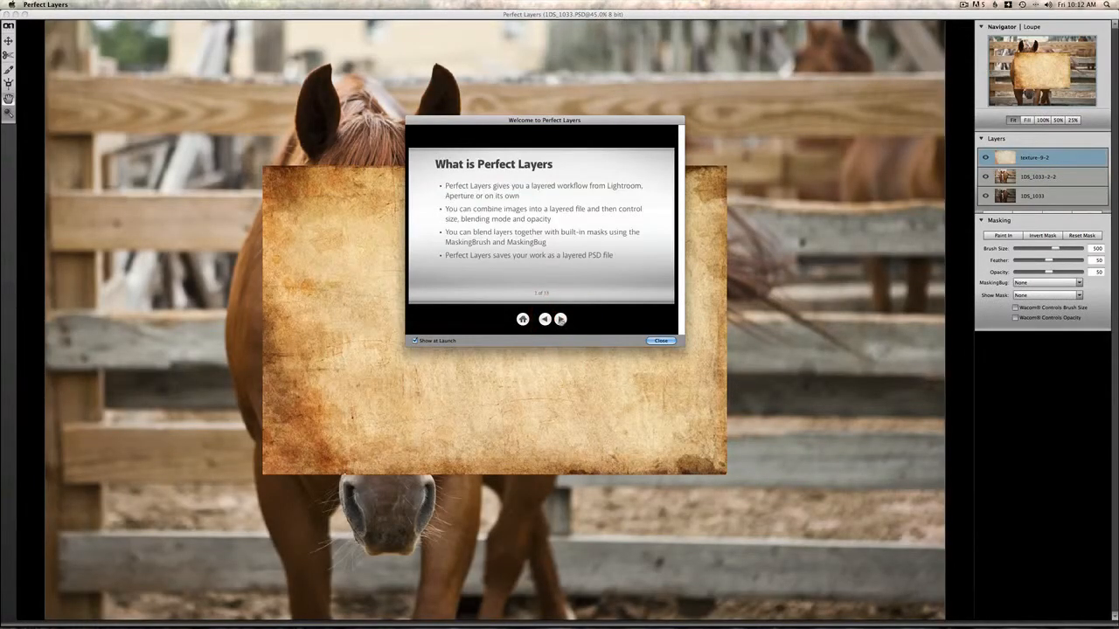
left_click(560, 319)
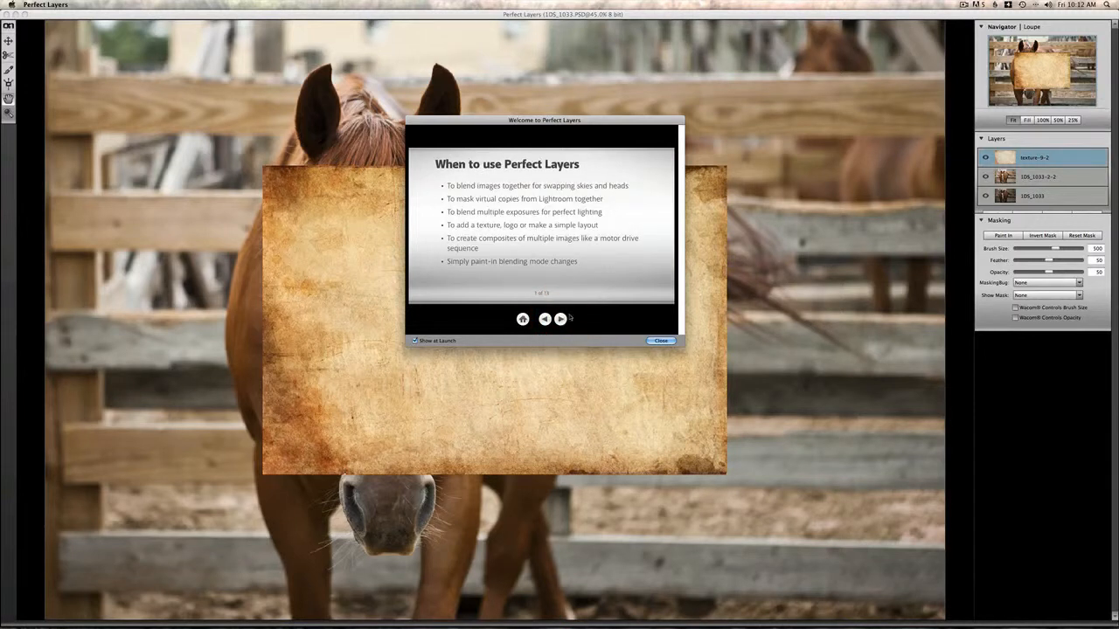
left_click(560, 319)
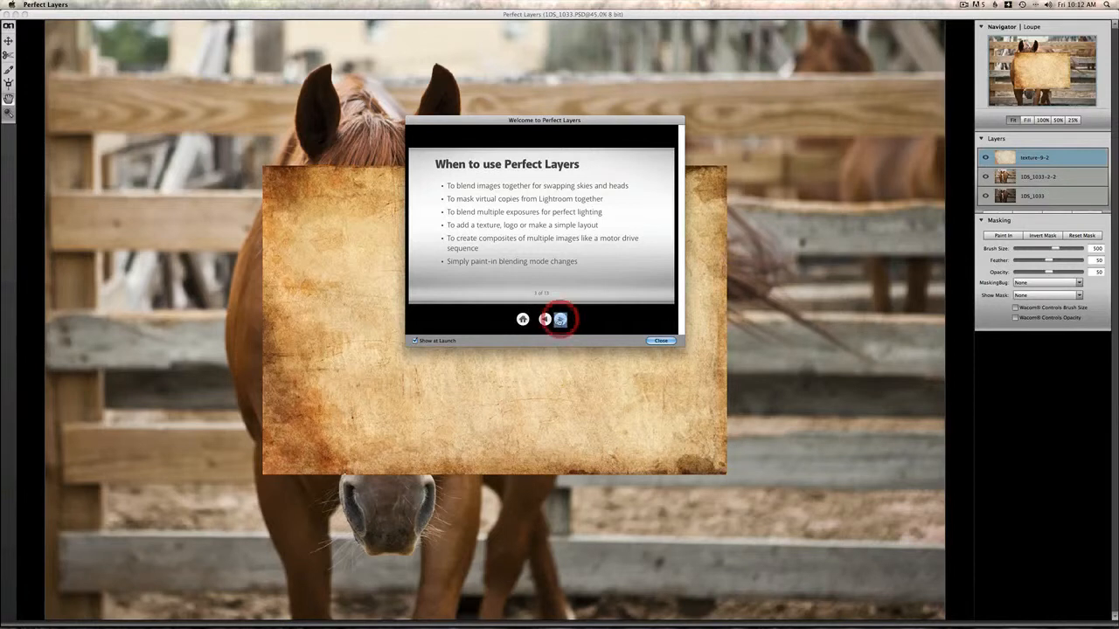
left_click(560, 319)
left_click(560, 319)
left_click(560, 319)
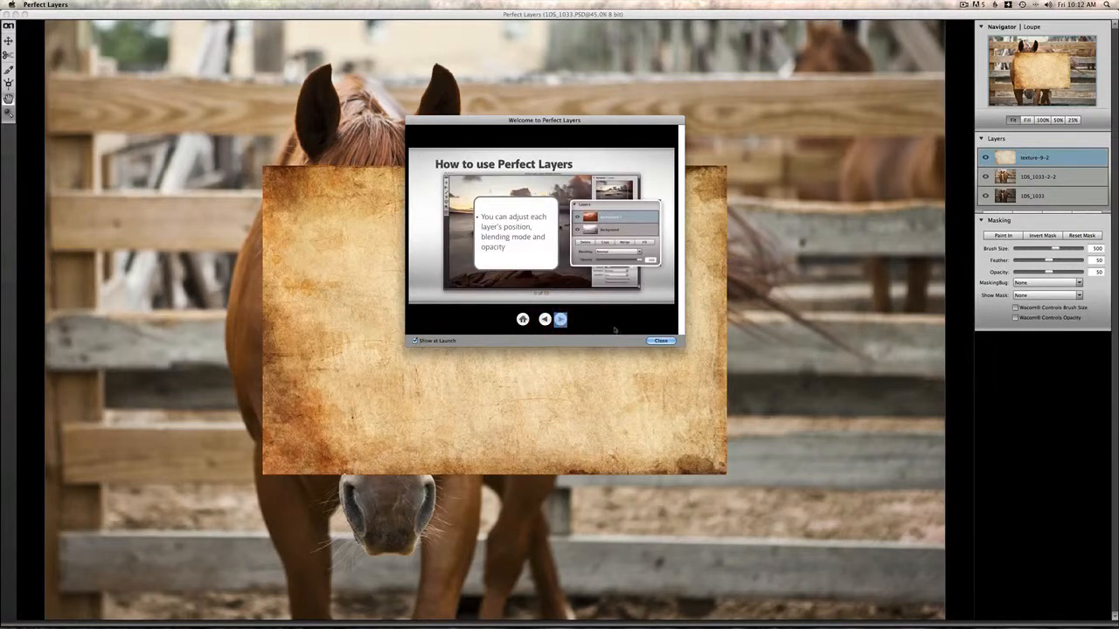
left_click(652, 340)
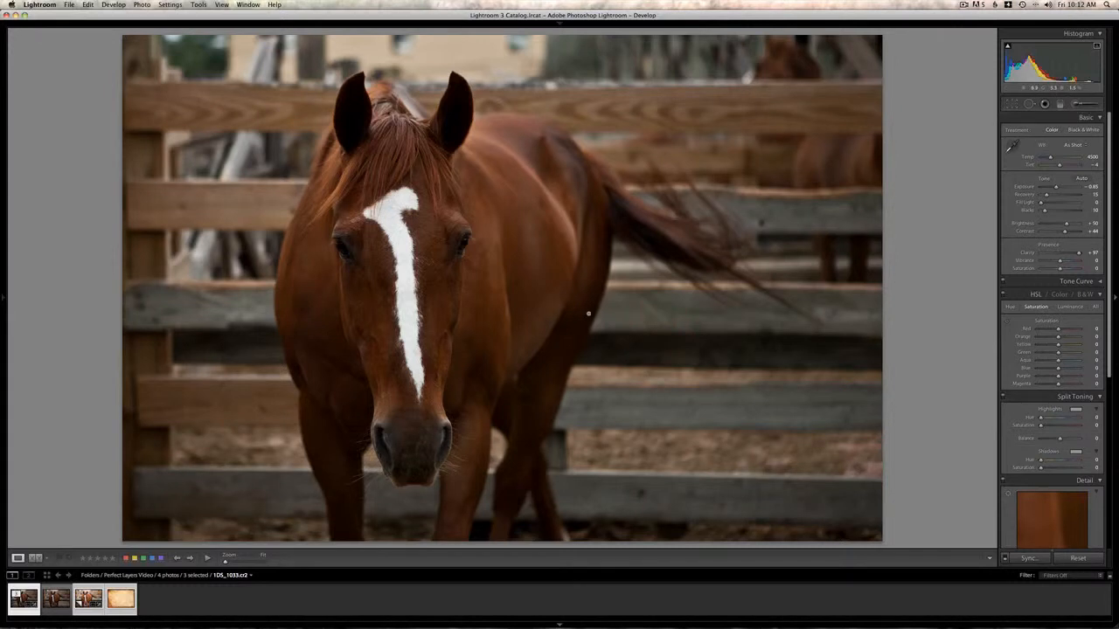
Switch to Perfect Layers and hide the texture-9-2 layer
key("super+Tab")
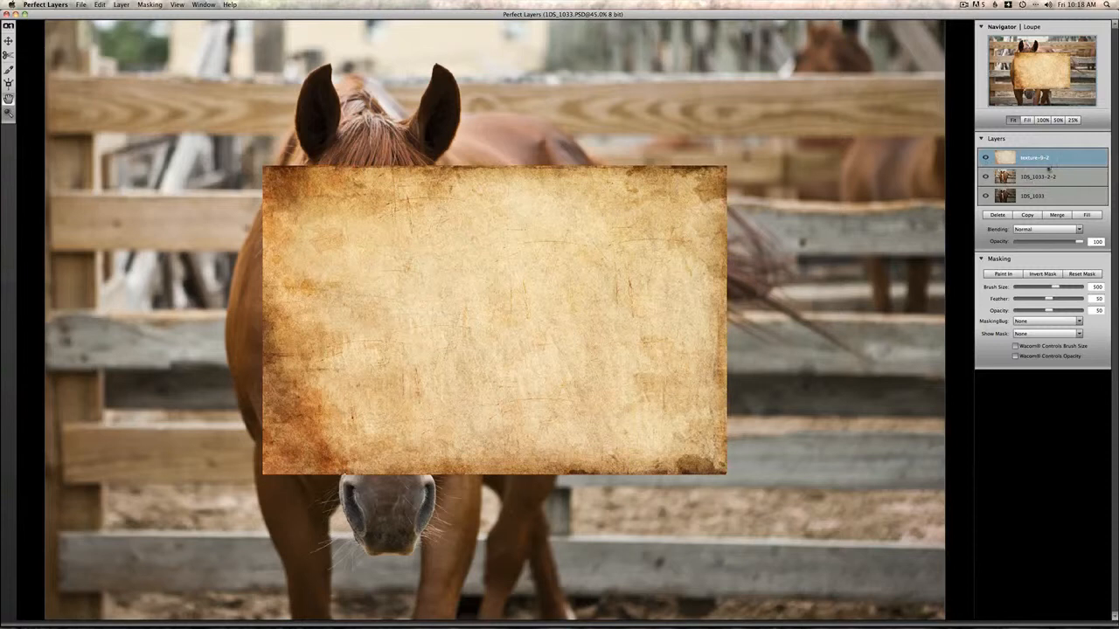
left_click(986, 158)
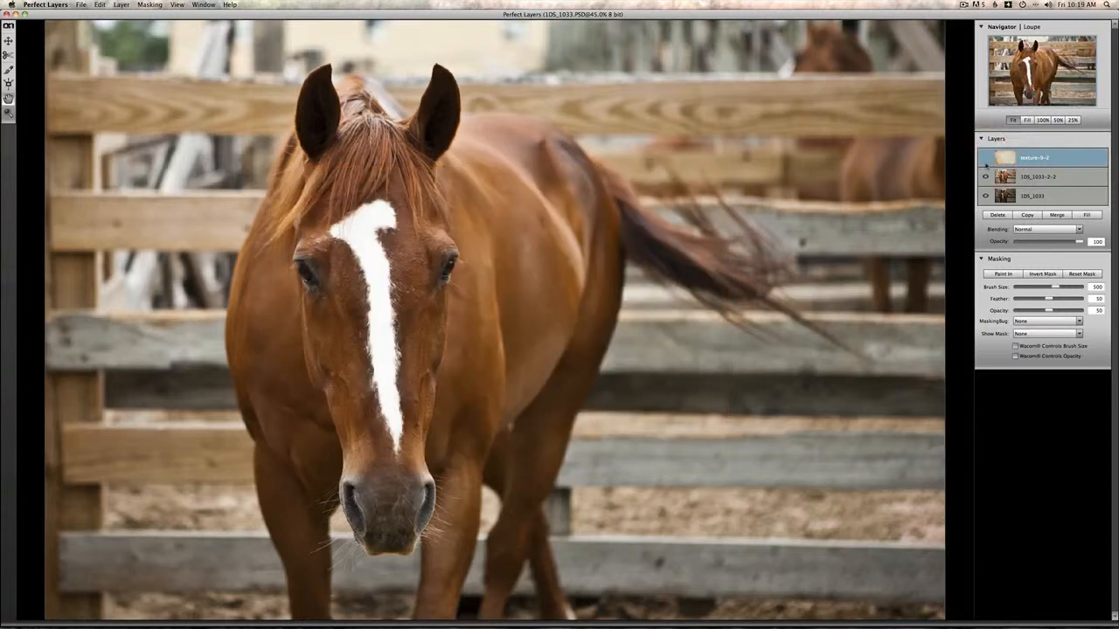
left_click(986, 158)
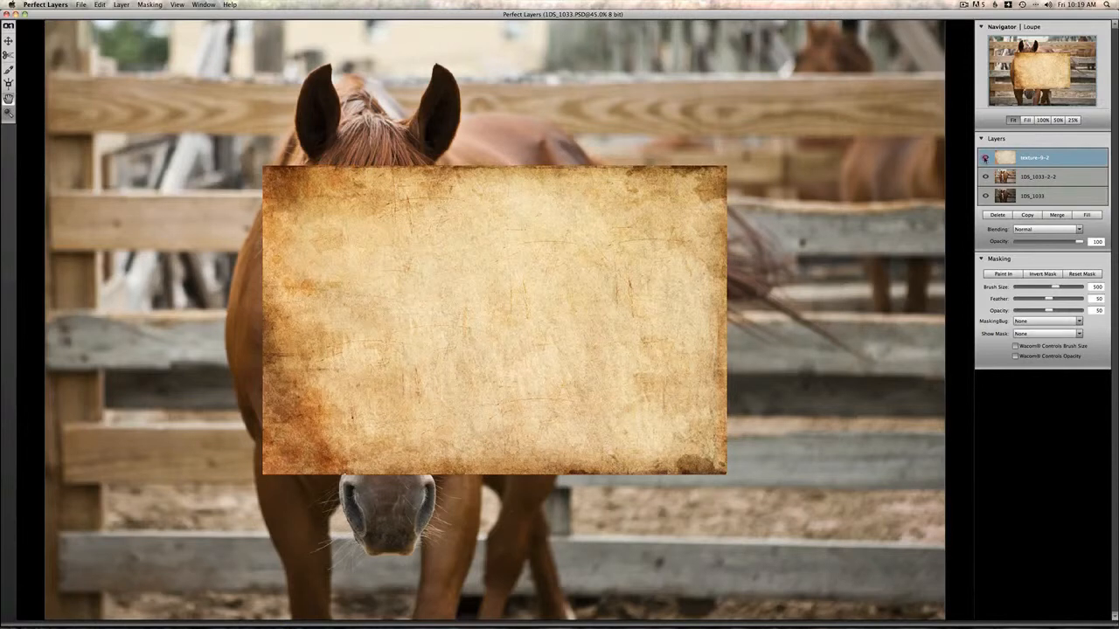
left_click(986, 158)
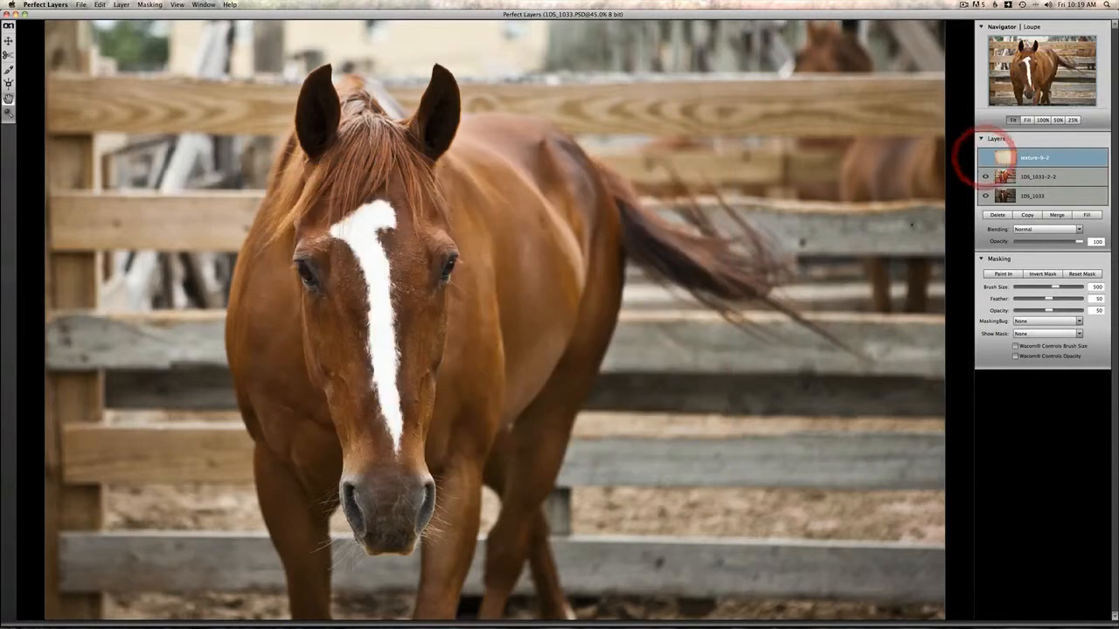
Move the darker 1DS_1033 layer above the 1DS_1033-2-2 layer, keeping it below the texture
left_click(1061, 178)
left_click(1055, 198)
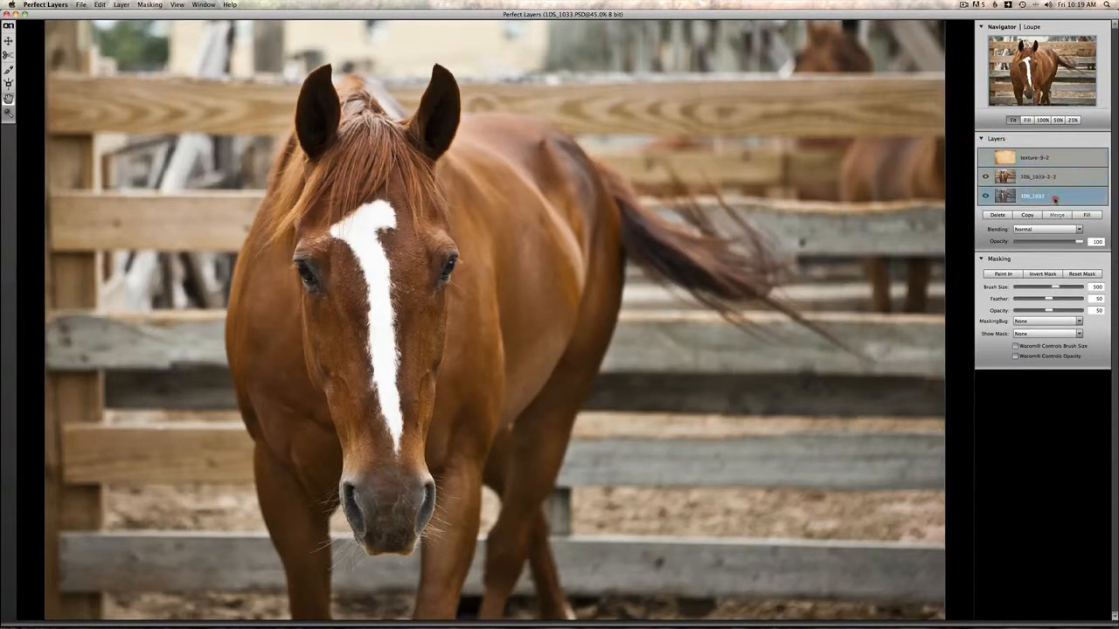
left_click_drag(1055, 199, 1052, 168)
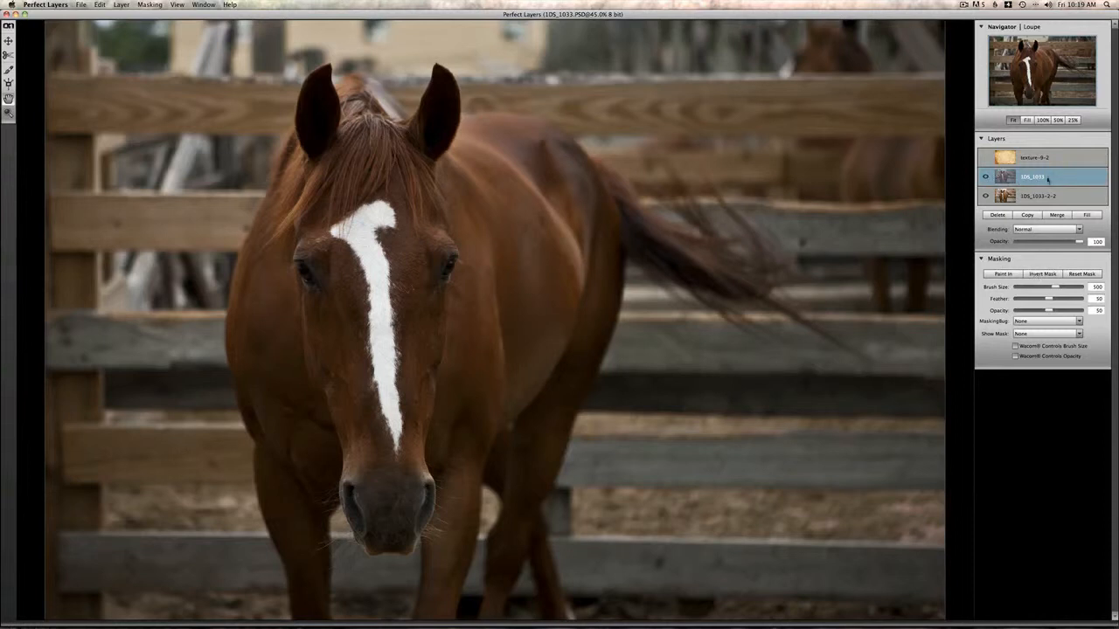
Invert the mask of the 1DS_1033 layer and set up the masking brush at size 200 in Paint In mode
left_click(1042, 274)
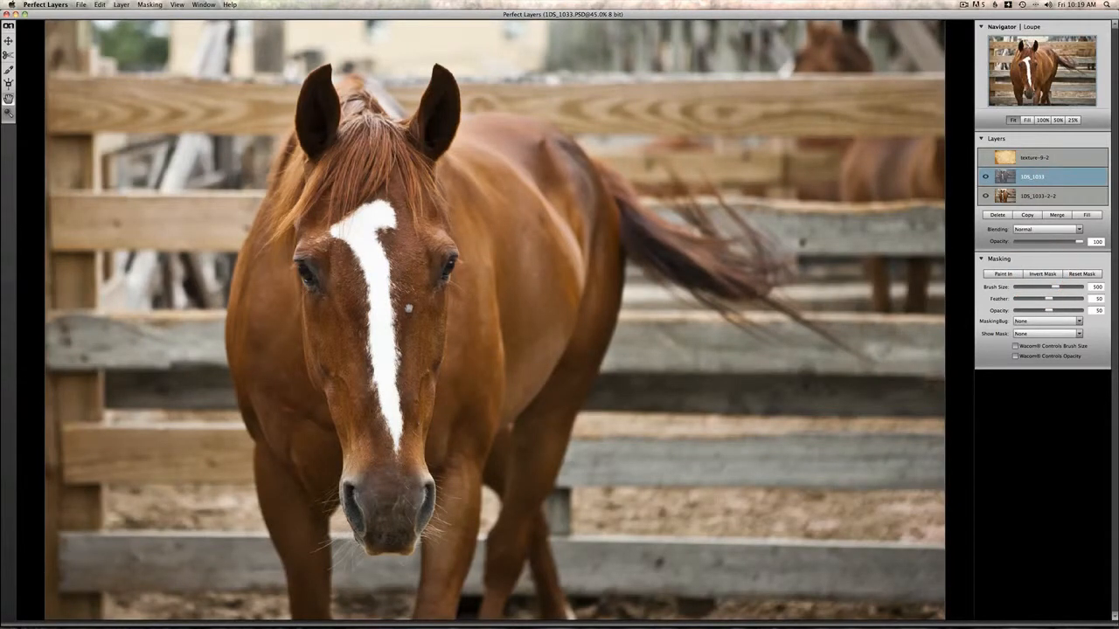
key("b")
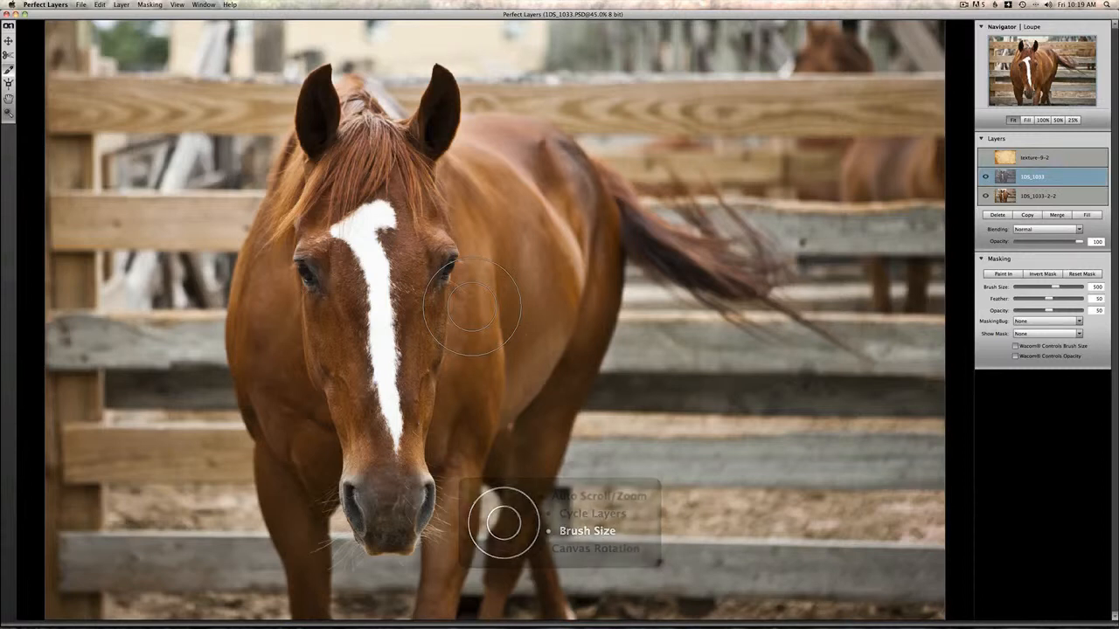
key("bracketleft")
key("bracketleft")
key("bracketleft")
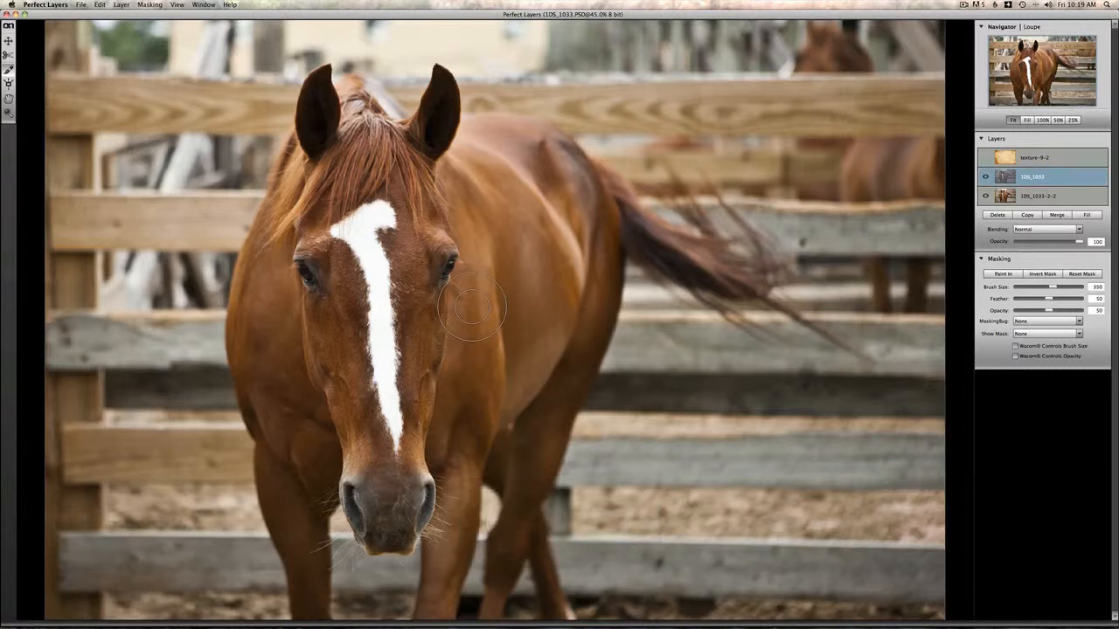
key("bracketleft")
key("bracketleft")
key("bracketleft")
left_click(1005, 277)
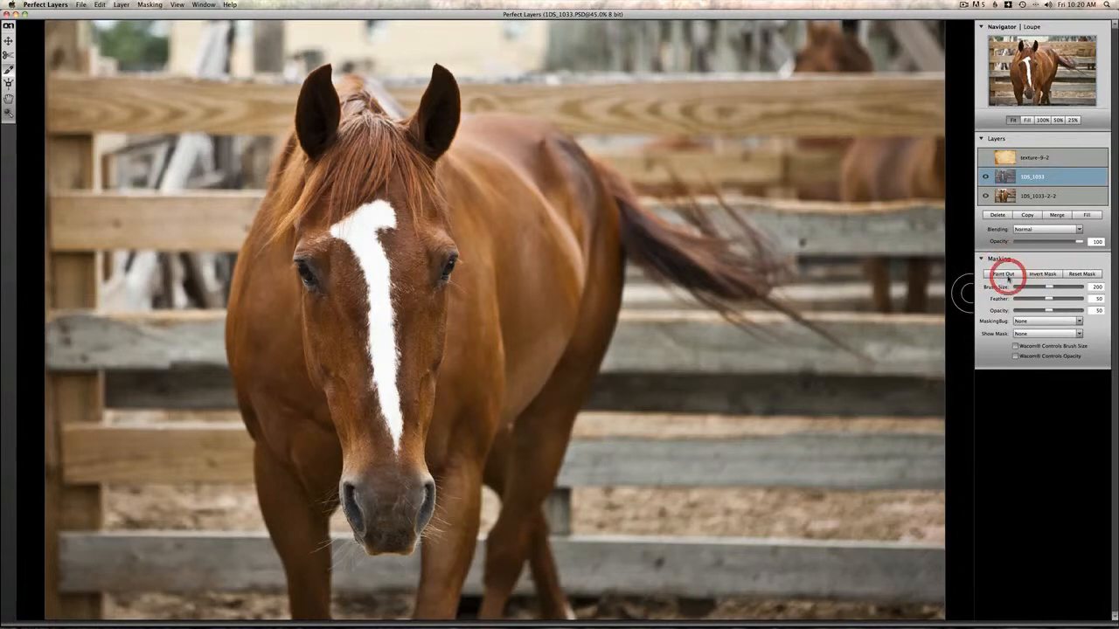
left_click(1007, 275)
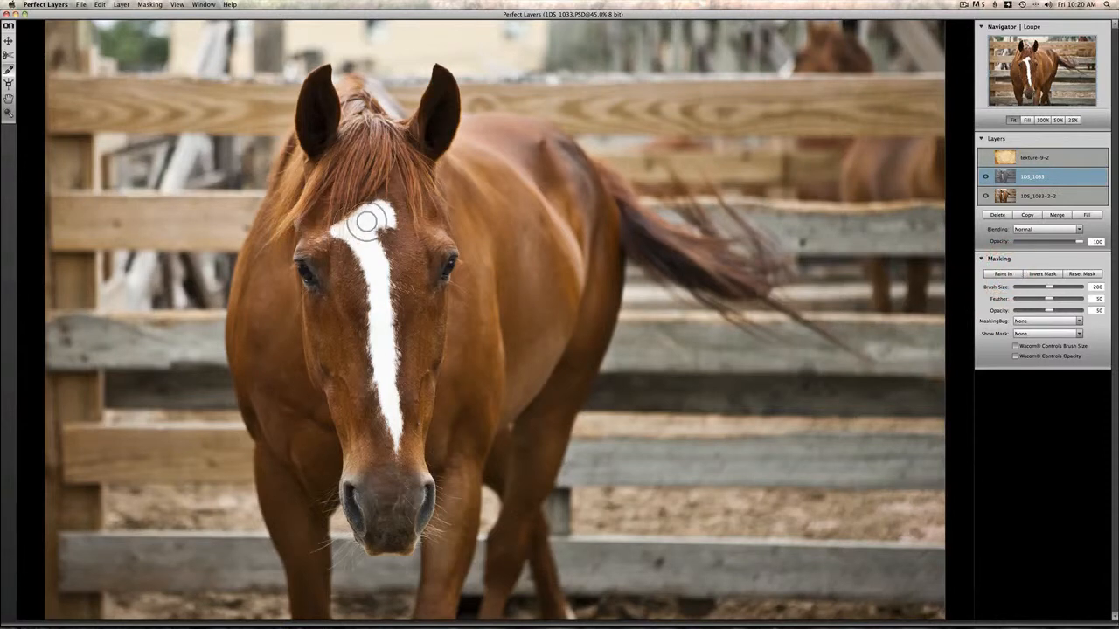
Paint the darker version in over the horse's white blaze and lower the 1DS_1033 layer's opacity to 41
mouse_move(369, 219)
left_mouse_down()
mouse_move(361, 231)
mouse_move(392, 419)
mouse_move(382, 412)
left_mouse_up()
mouse_move(359, 230)
left_mouse_down()
mouse_move(369, 215)
mouse_move(393, 423)
mouse_move(385, 407)
left_mouse_up()
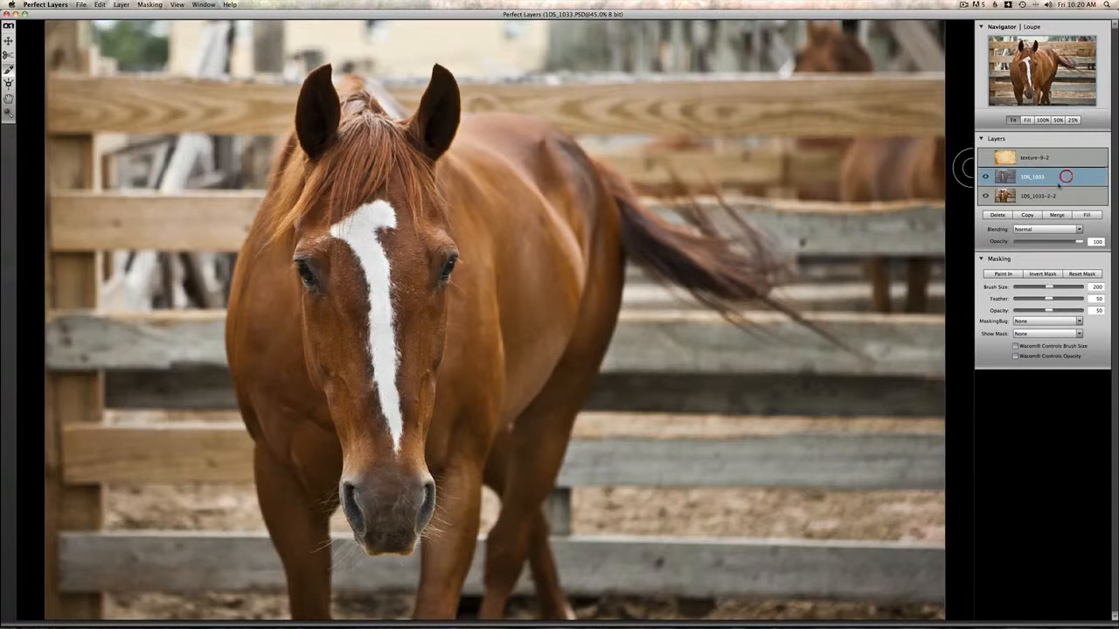
left_click_drag(1078, 243, 1039, 241)
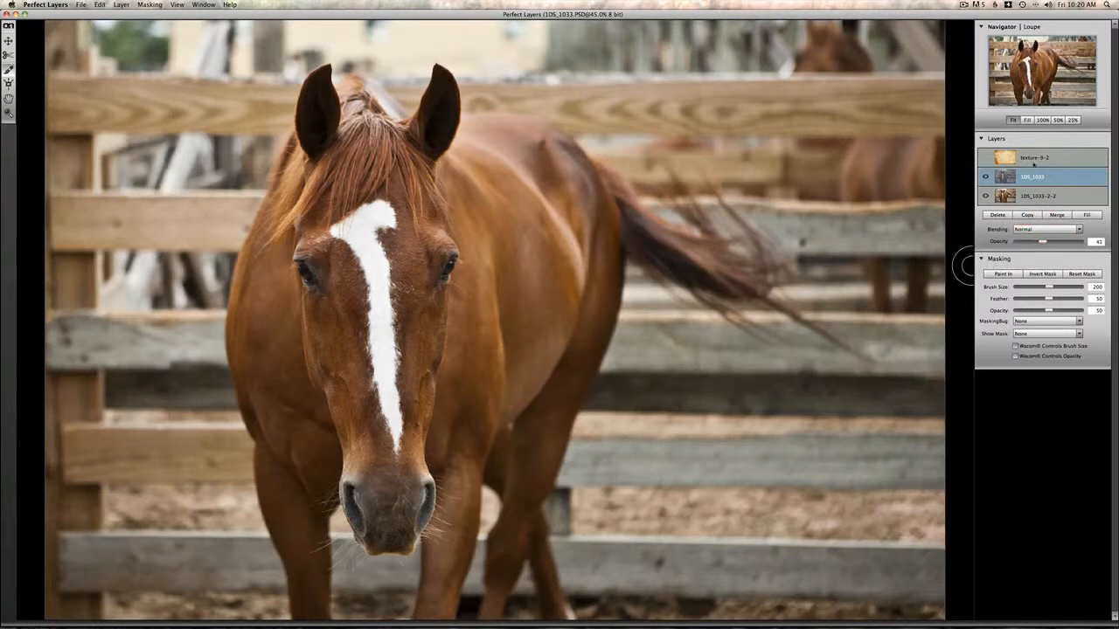
Show the texture-9-2 layer, enlarge it proportionally with the Transform tool and align it with the photo's upper-left corner
left_click(1067, 161)
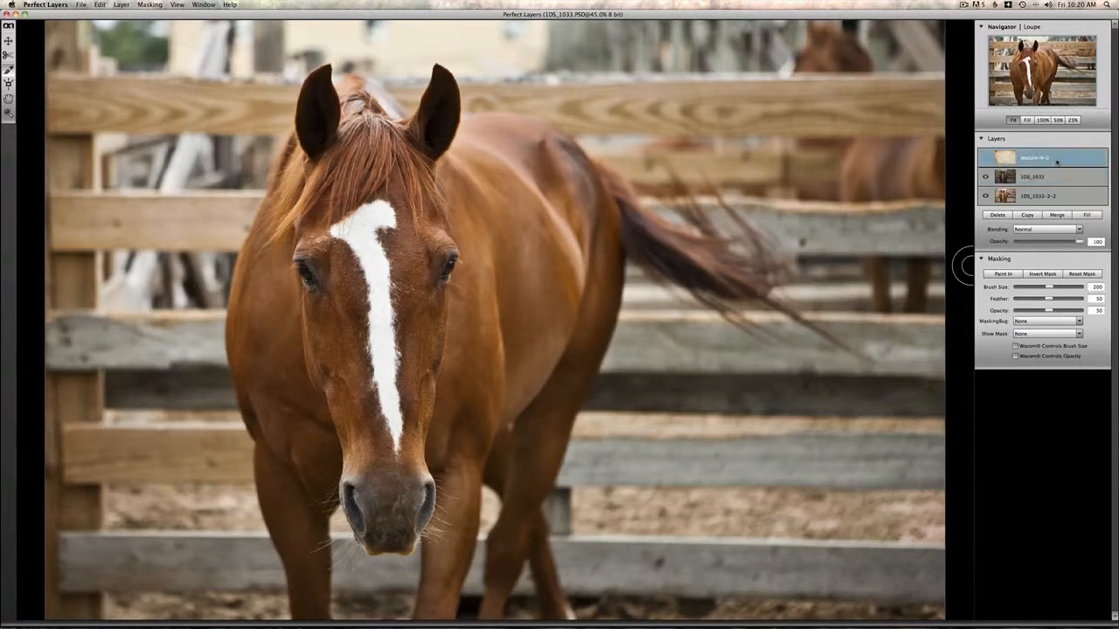
left_click(987, 158)
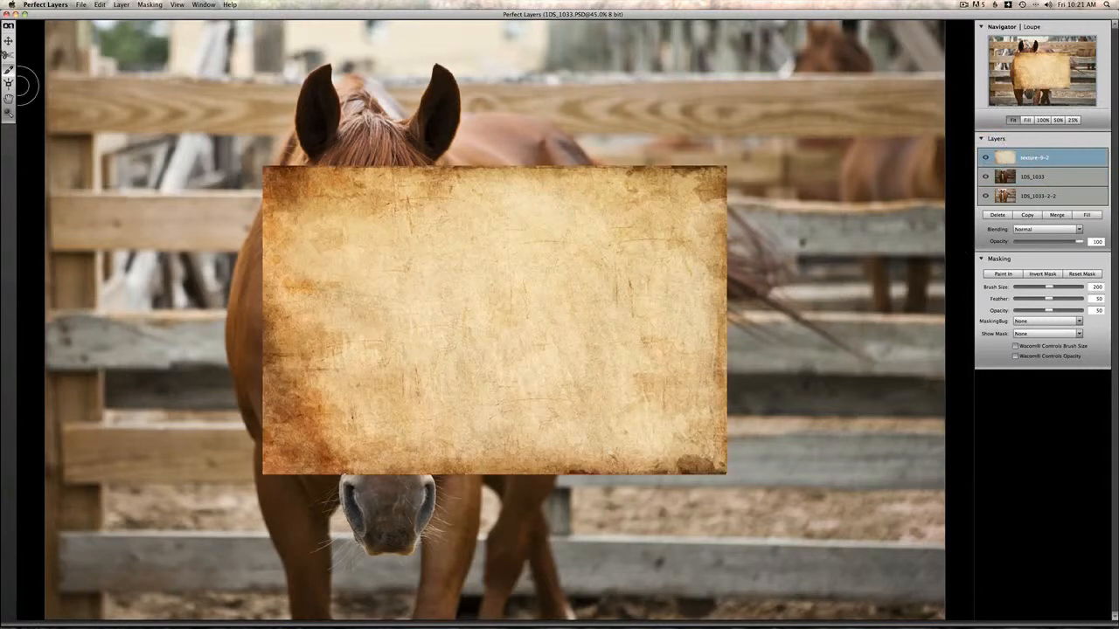
left_click(8, 40)
left_click(448, 234)
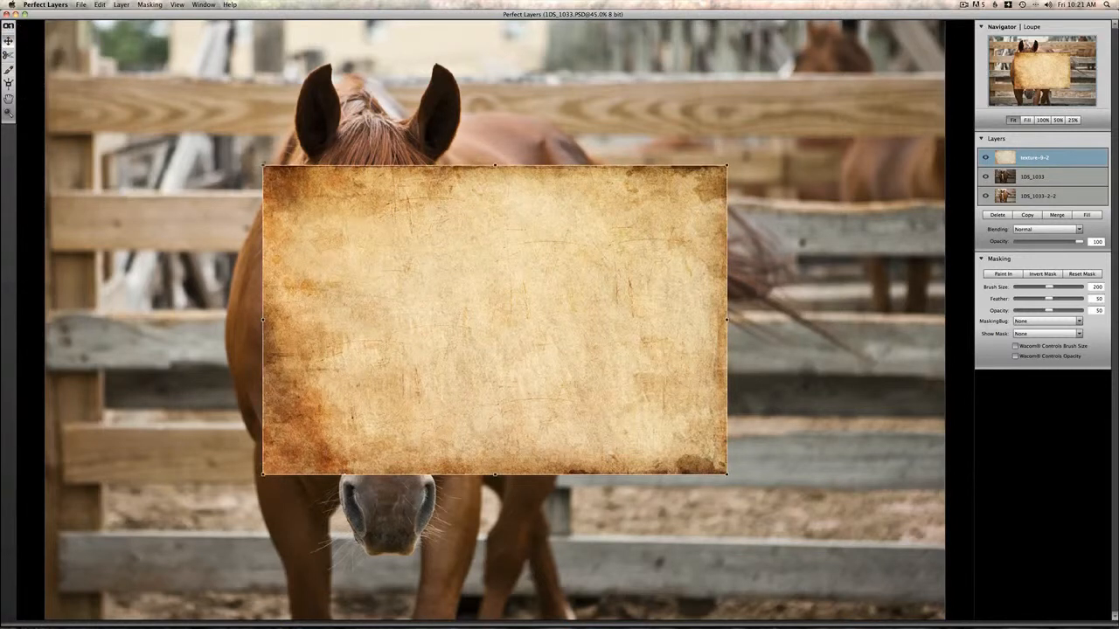
left_click_drag(263, 165, 235, 150)
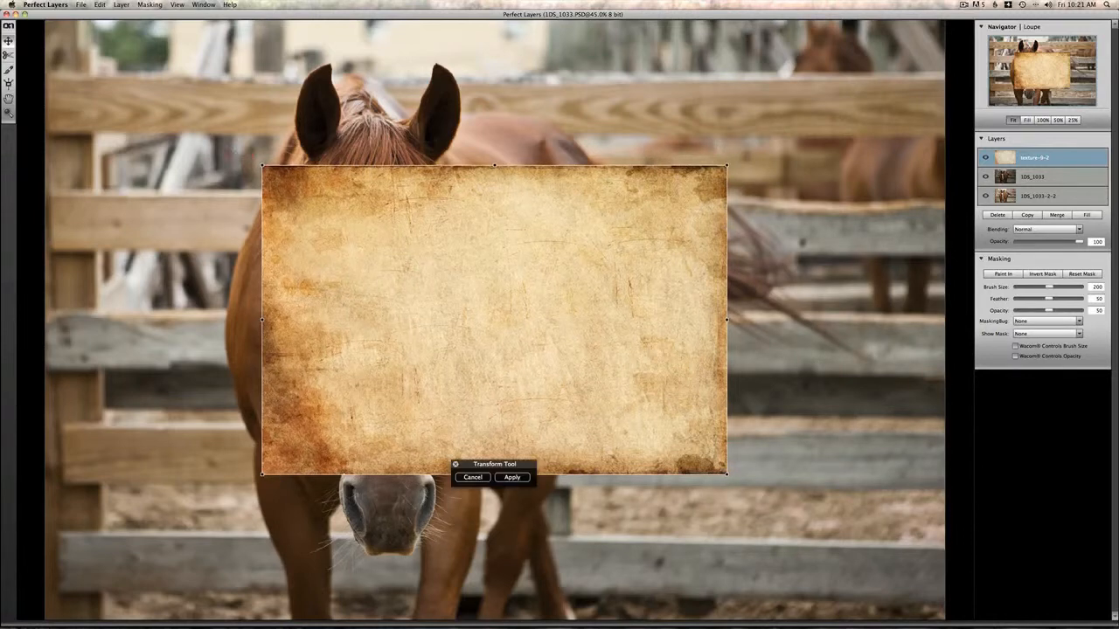
left_click(213, 128)
left_click_drag(262, 165, 50, 14)
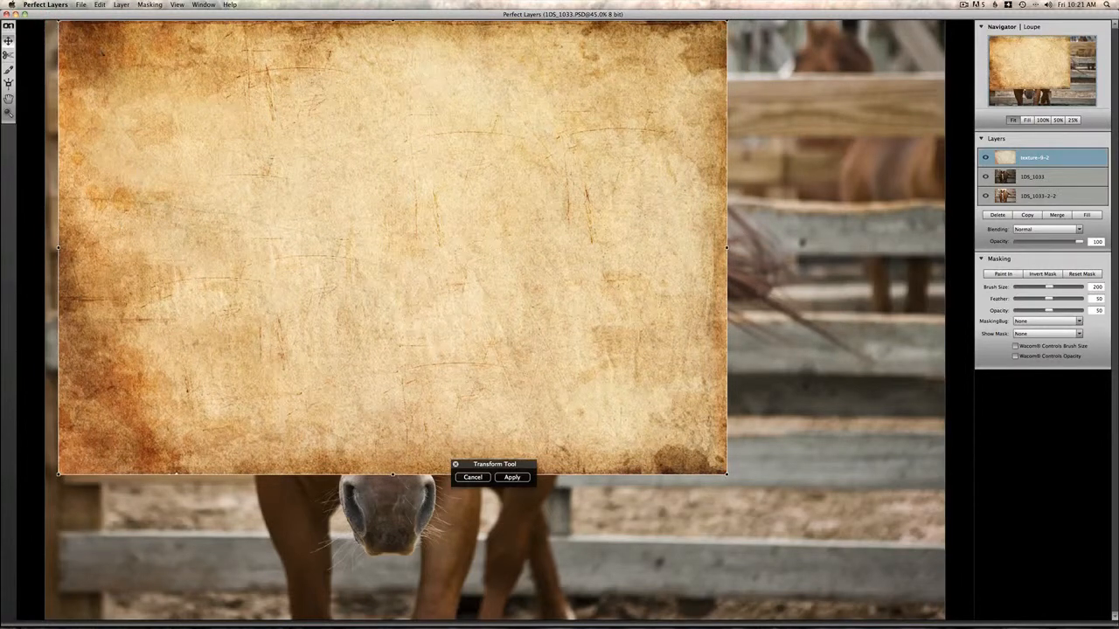
left_click_drag(120, 65, 107, 61)
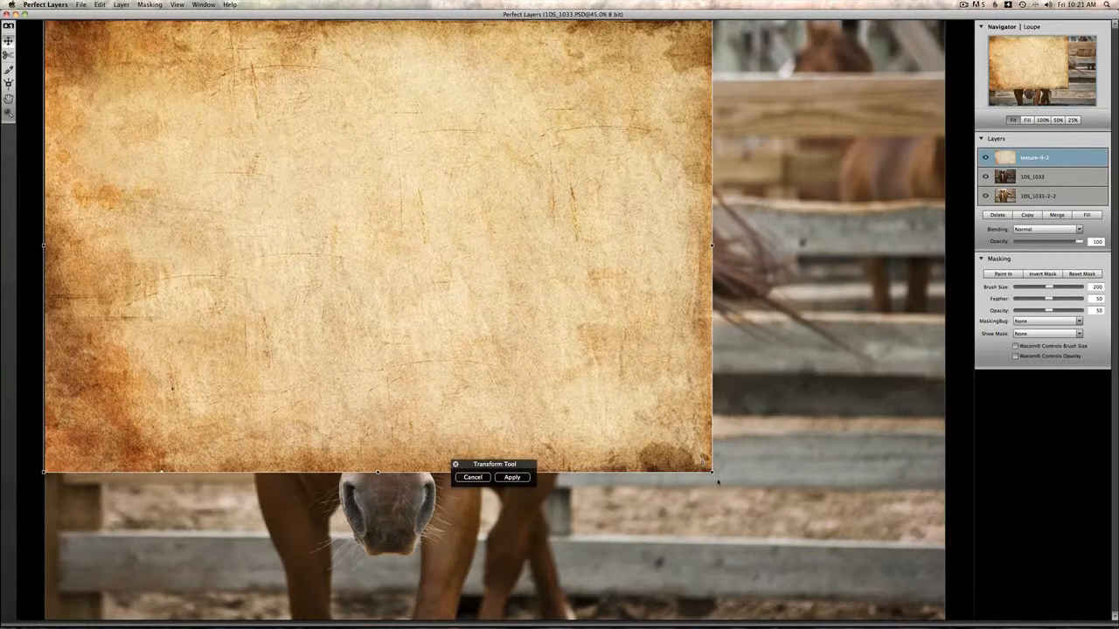
Enlarge the texture to the photo's lower-right corner, adjust it to cover the whole canvas and apply the transform
left_click_drag(717, 476, 954, 622)
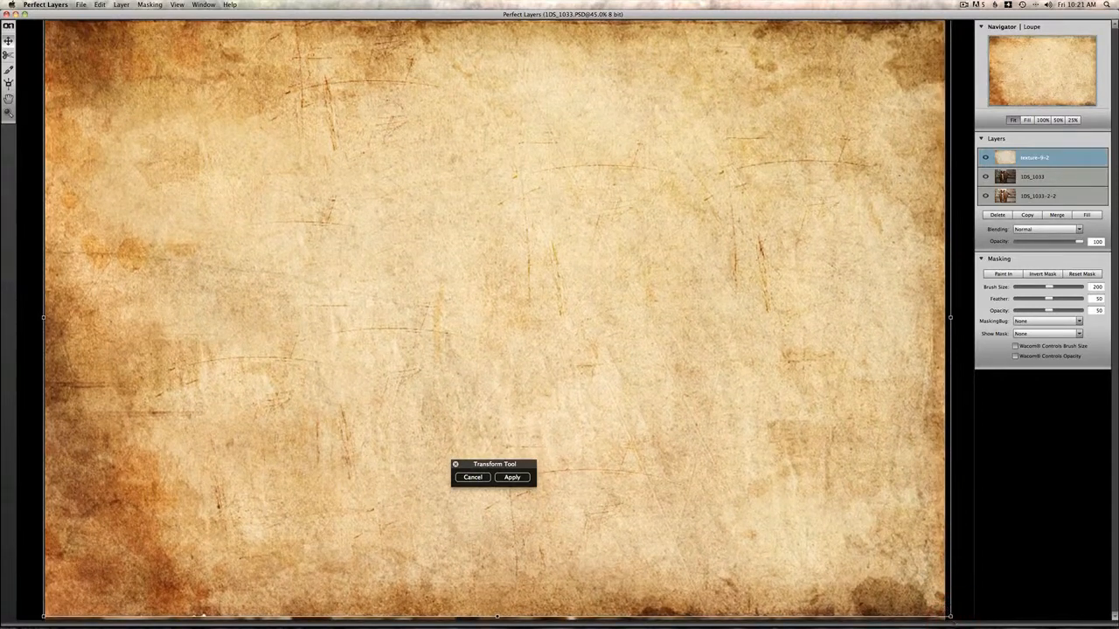
left_click_drag(951, 619, 953, 625)
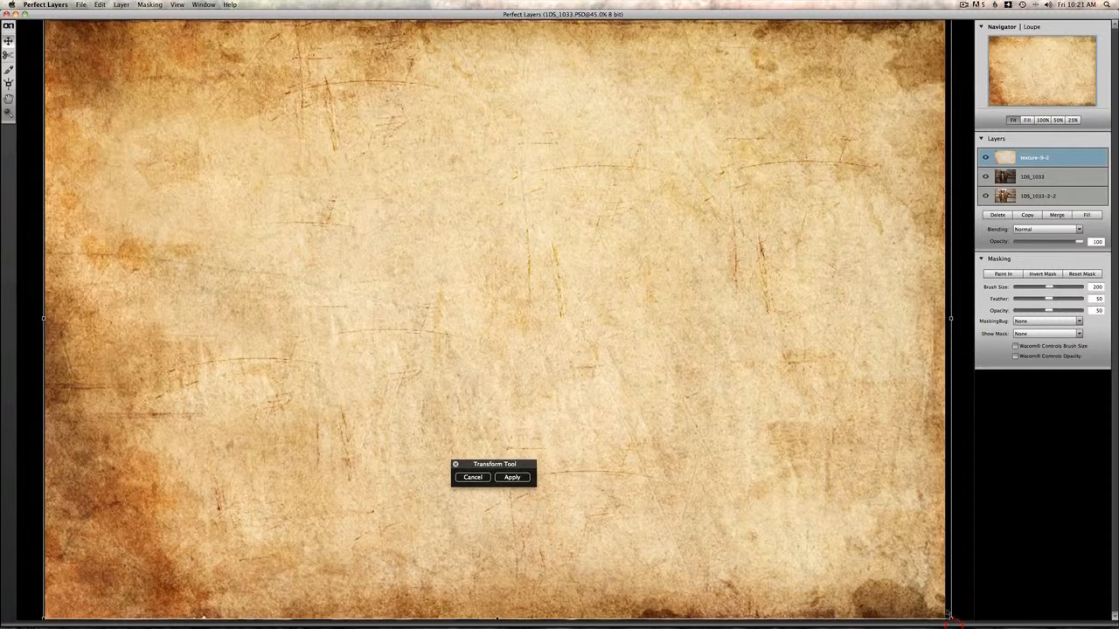
left_click_drag(562, 244, 560, 251)
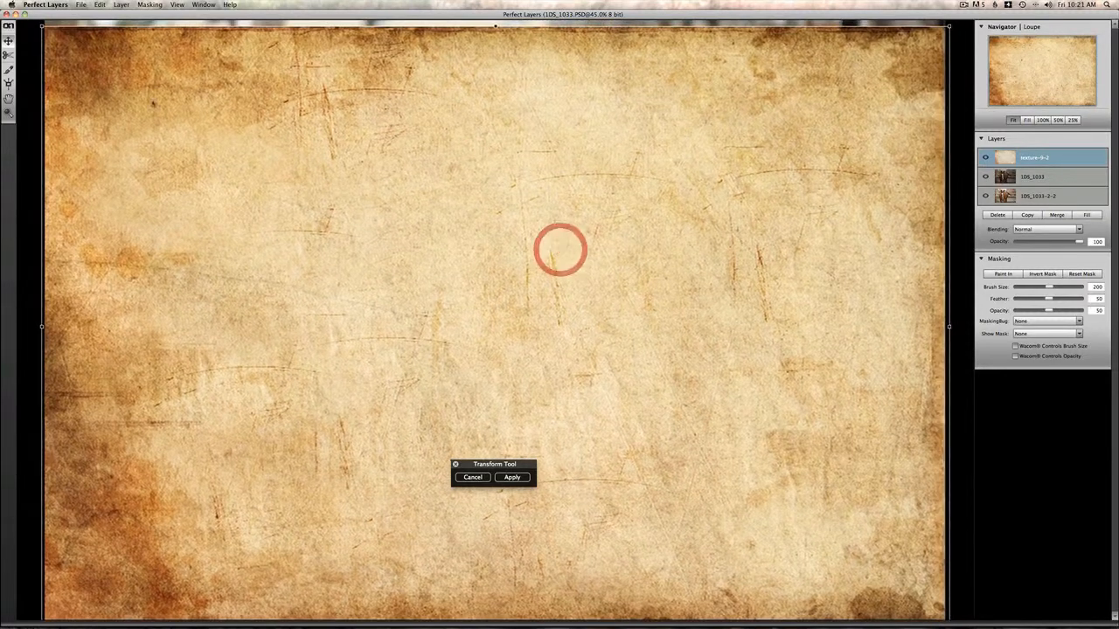
left_click_drag(42, 26, 40, 15)
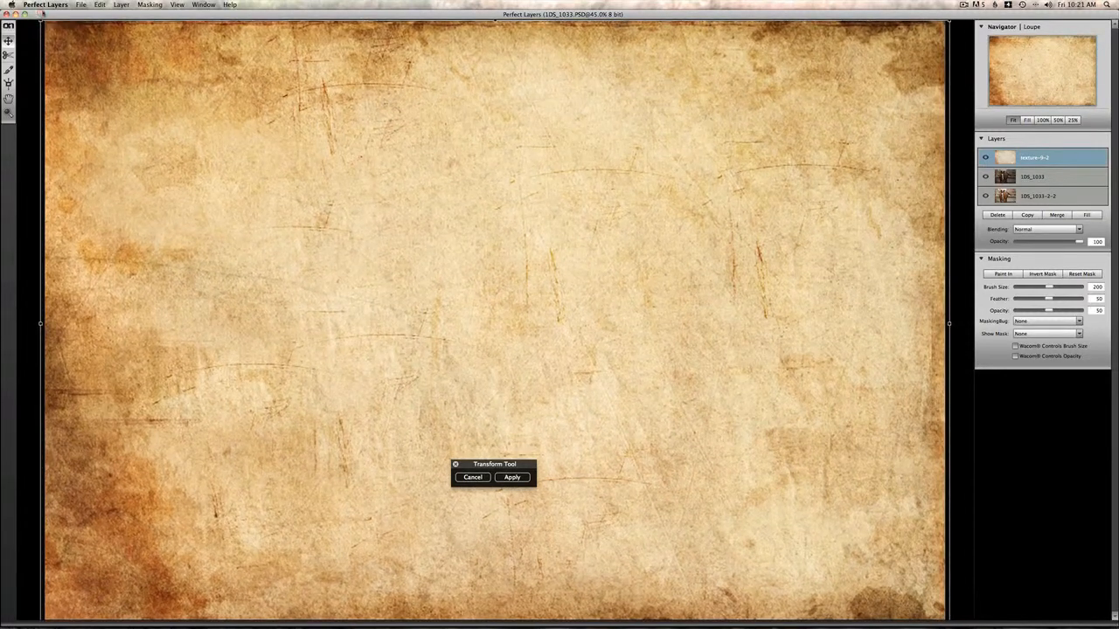
left_click_drag(322, 114, 322, 109)
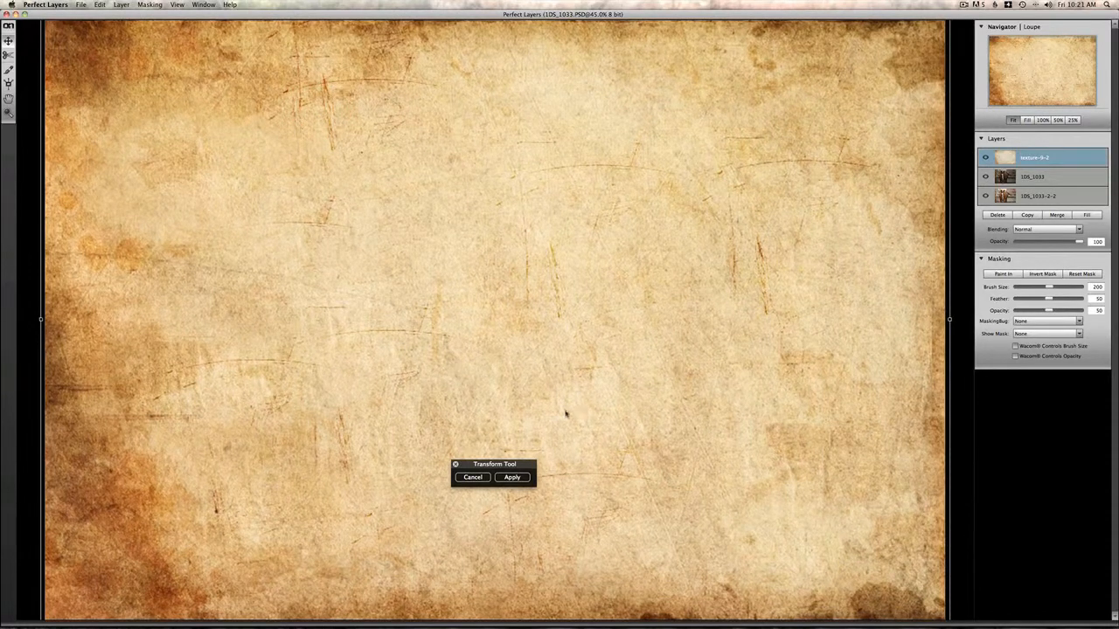
left_click(512, 477)
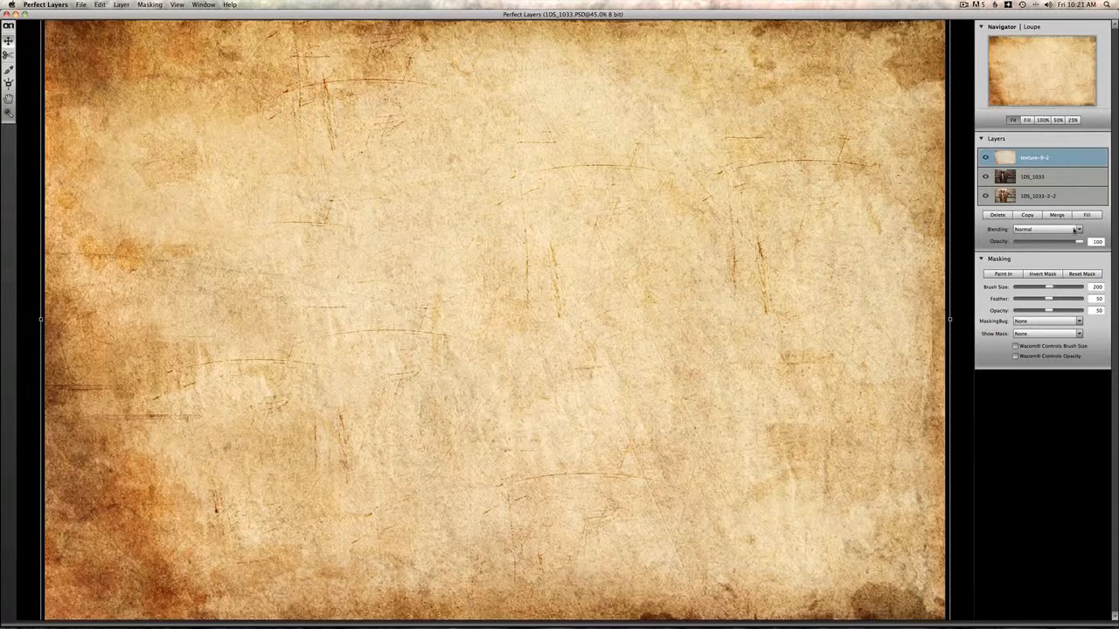
Set the texture layer's blending to Multiply and mask the texture out of the horse's head with a size 350 brush
left_click(1080, 230)
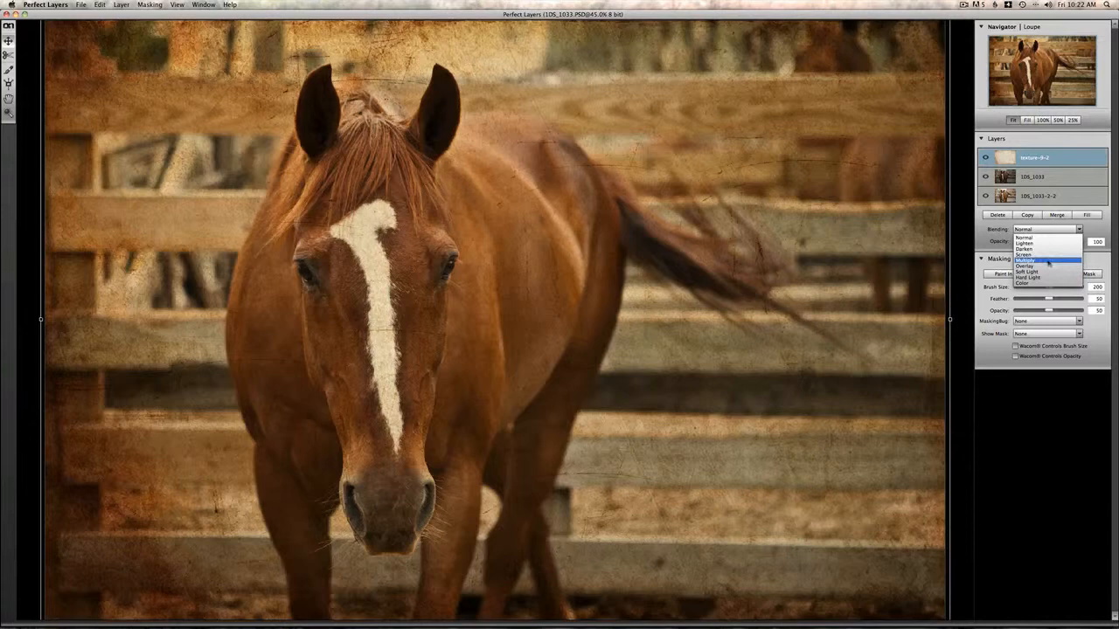
left_click(1047, 261)
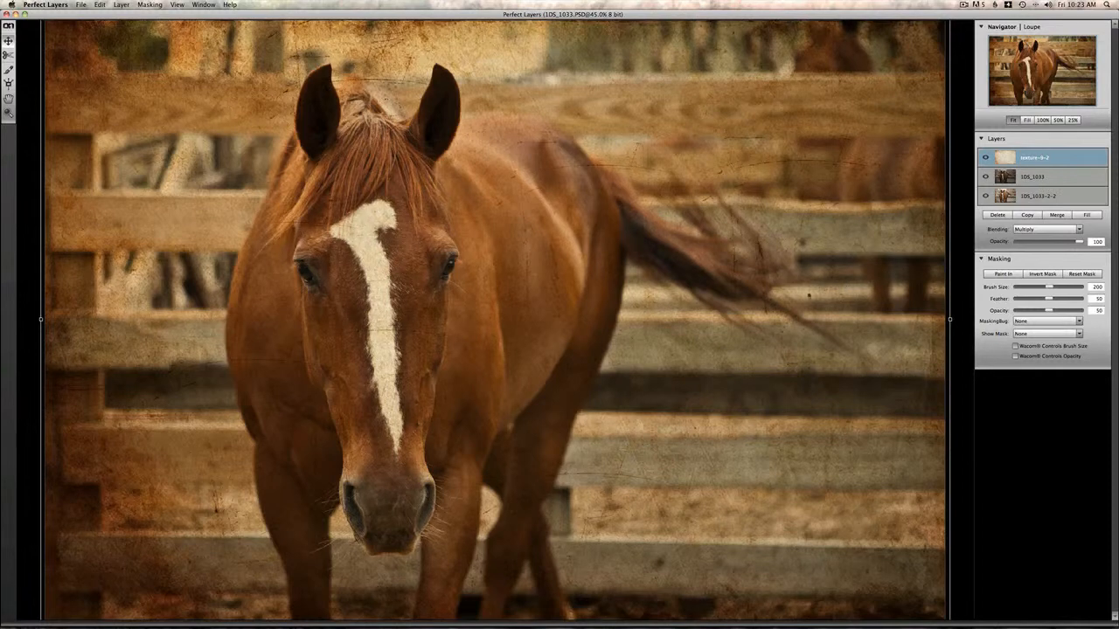
key("b")
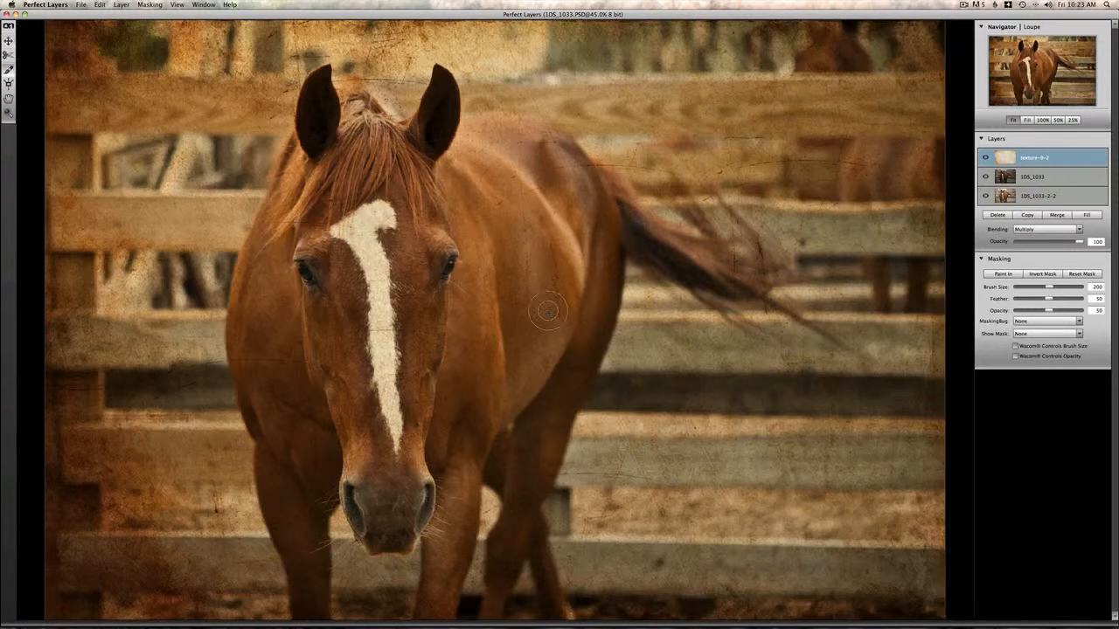
left_click(1003, 274)
key("bracketright")
mouse_move(397, 245)
left_mouse_down()
mouse_move(358, 288)
mouse_move(347, 262)
mouse_move(369, 220)
mouse_move(357, 231)
mouse_move(358, 280)
mouse_move(376, 350)
mouse_move(381, 475)
mouse_move(325, 367)
mouse_move(317, 250)
mouse_move(379, 194)
mouse_move(303, 195)
mouse_move(336, 144)
mouse_move(411, 159)
mouse_move(415, 354)
mouse_move(389, 520)
mouse_move(376, 476)
mouse_move(318, 430)
mouse_move(288, 375)
mouse_move(278, 278)
mouse_move(340, 188)
mouse_move(354, 205)
mouse_move(327, 166)
mouse_move(328, 131)
mouse_move(361, 118)
mouse_move(416, 140)
mouse_move(400, 295)
mouse_move(432, 166)
mouse_move(463, 170)
mouse_move(486, 271)
mouse_move(459, 375)
mouse_move(459, 469)
mouse_move(475, 407)
mouse_move(519, 361)
mouse_move(515, 297)
mouse_move(441, 153)
mouse_move(476, 140)
mouse_move(511, 161)
mouse_move(535, 262)
mouse_move(522, 328)
mouse_move(464, 407)
mouse_move(444, 499)
mouse_move(358, 446)
mouse_move(262, 355)
mouse_move(267, 332)
mouse_move(313, 312)
mouse_move(320, 175)
mouse_move(350, 113)
mouse_move(385, 105)
mouse_move(354, 92)
mouse_move(313, 152)
mouse_move(307, 194)
mouse_move(280, 212)
left_mouse_up()
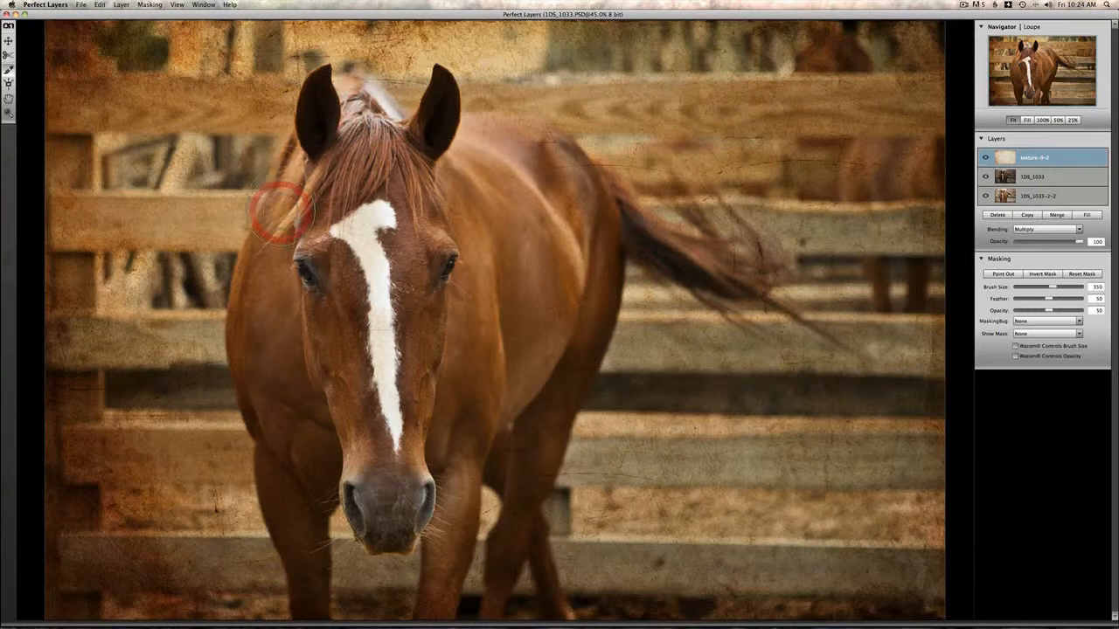
Paint the texture out over the horse's legs, hindquarters and chest, reducing the brush size to 300 for the body
mouse_move(451, 562)
left_mouse_down()
mouse_move(451, 551)
mouse_move(434, 586)
left_mouse_up()
left_click_drag(297, 487, 300, 522)
key("bracketleft")
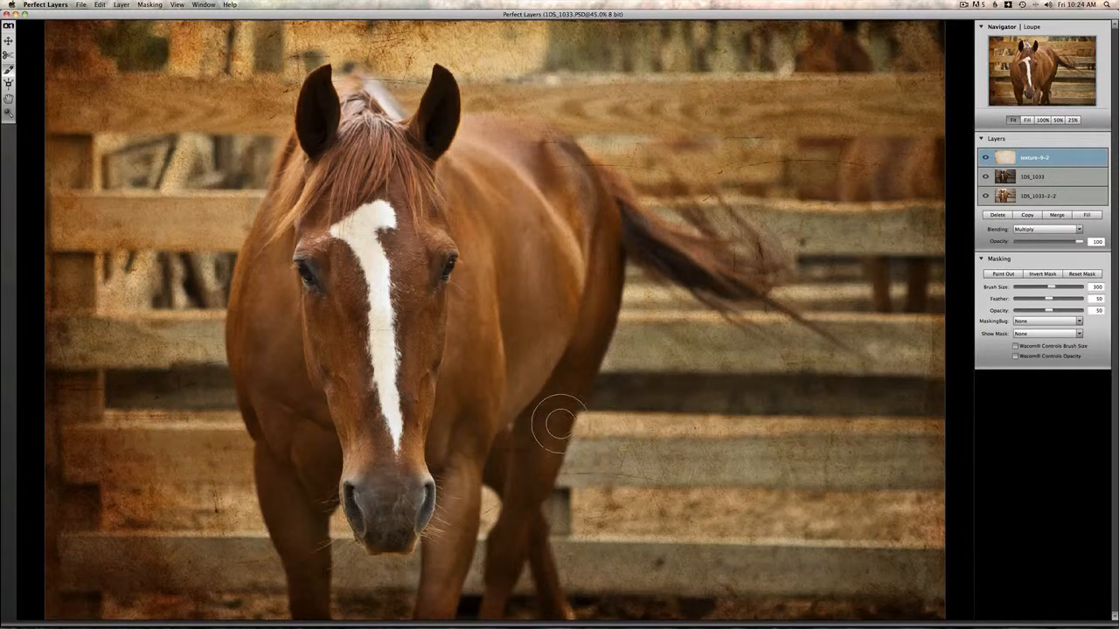
mouse_move(522, 472)
left_mouse_down()
mouse_move(503, 545)
mouse_move(504, 473)
mouse_move(553, 313)
mouse_move(550, 235)
left_mouse_up()
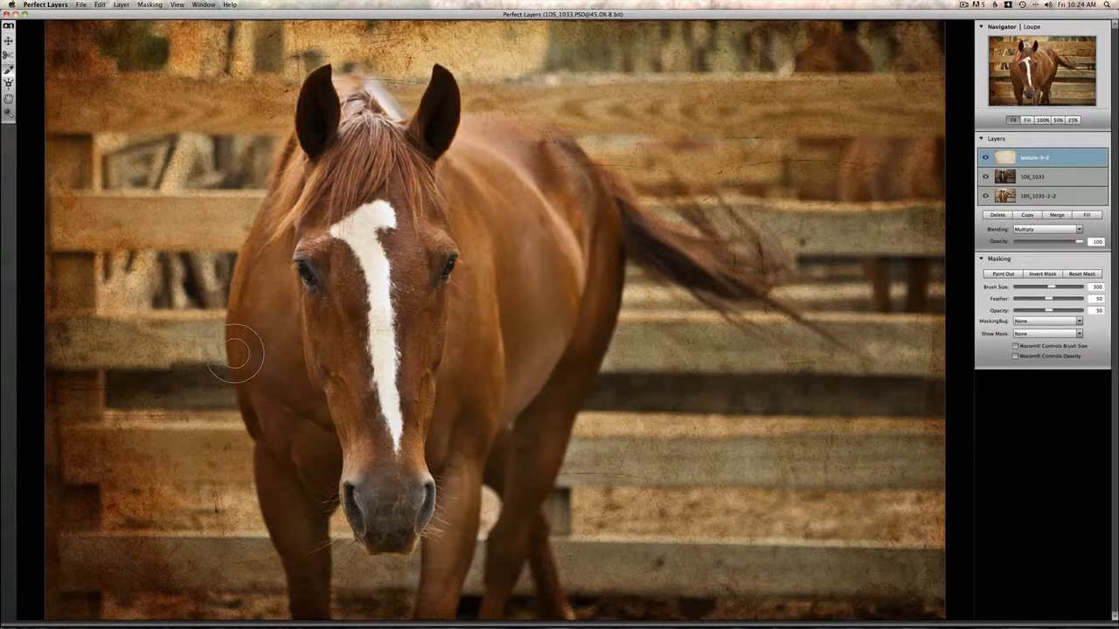
mouse_move(237, 358)
left_mouse_down()
mouse_move(249, 279)
mouse_move(284, 236)
mouse_move(257, 382)
mouse_move(276, 437)
left_mouse_up()
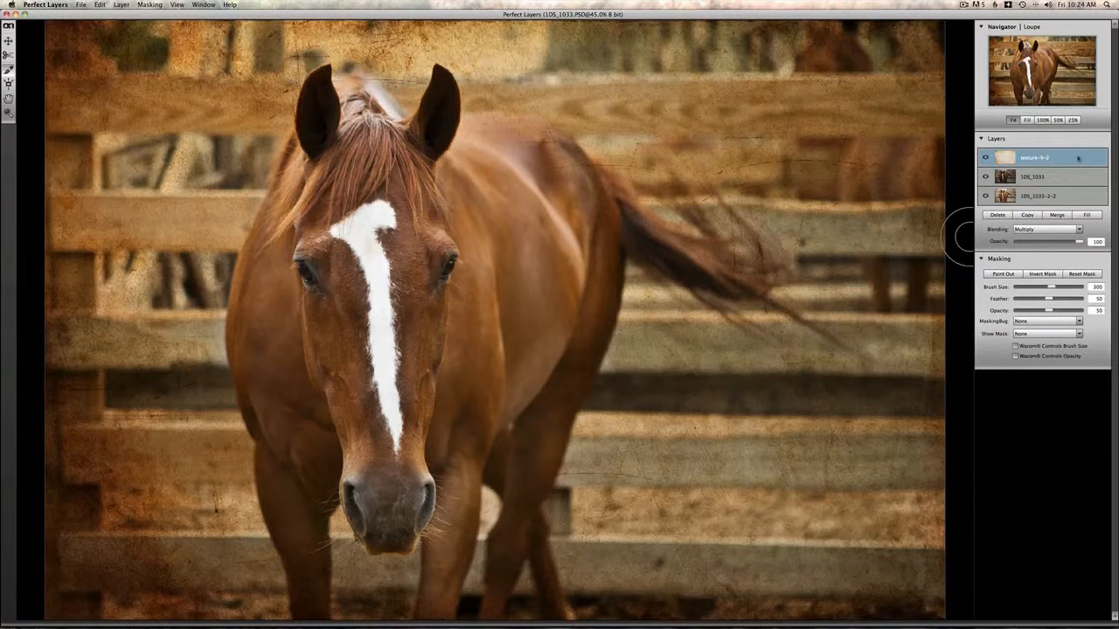
Lower the texture layer's opacity to 41 and save the layered file
left_click_drag(1078, 243, 1044, 242)
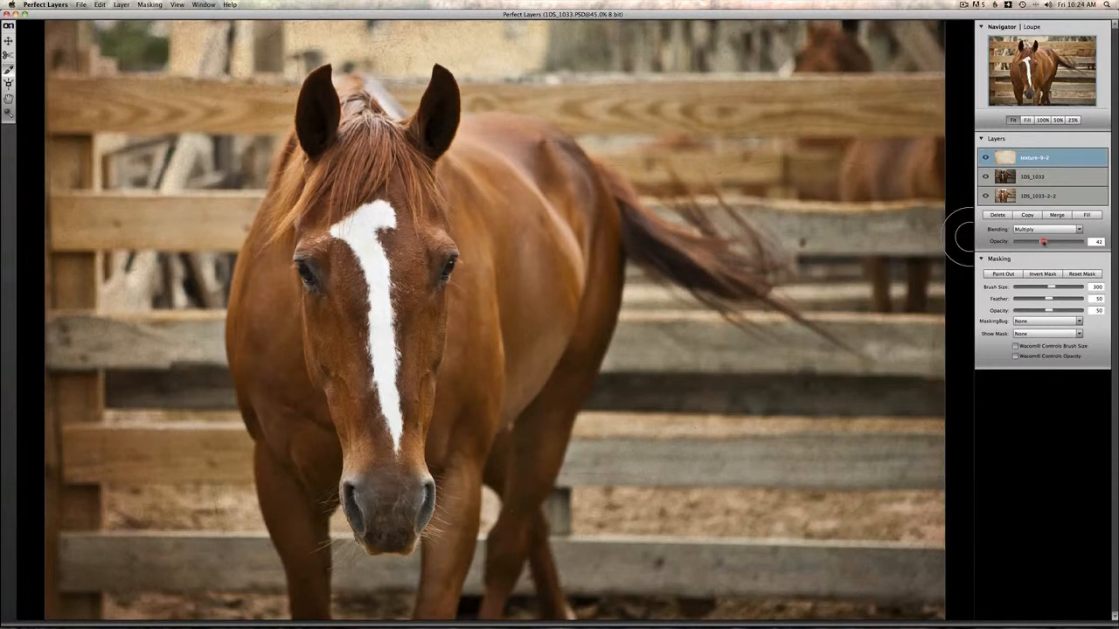
left_click_drag(1042, 242, 1041, 242)
left_click(81, 4)
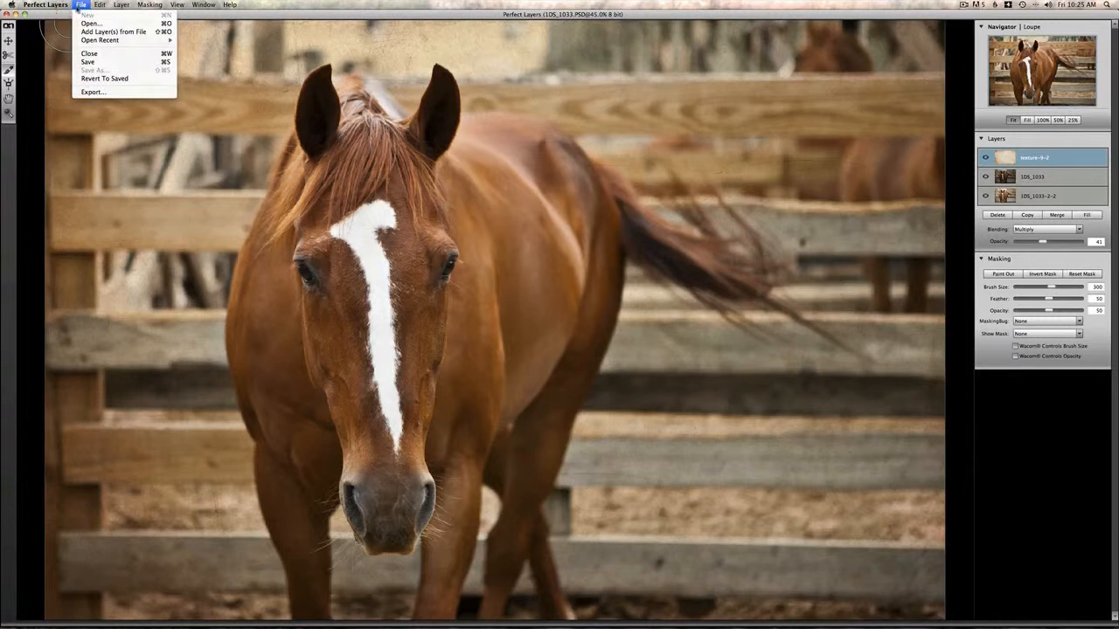
left_click(99, 62)
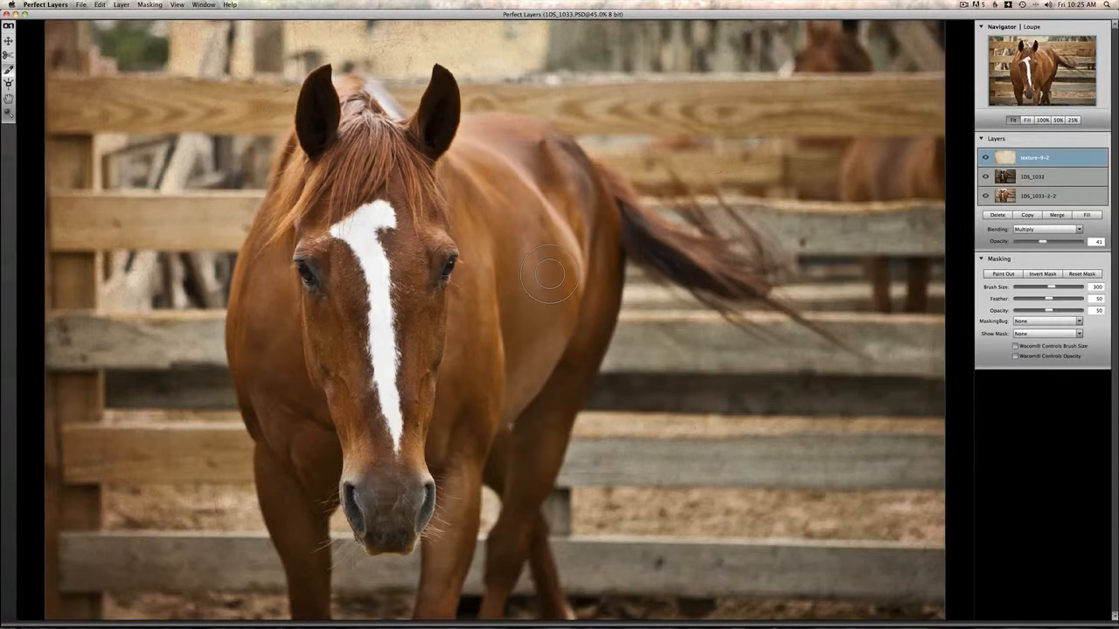
Switch to Lightroom, try a lower exposure on the blended 1DS_1033.PSD photo and undo the change
key("super+Tab")
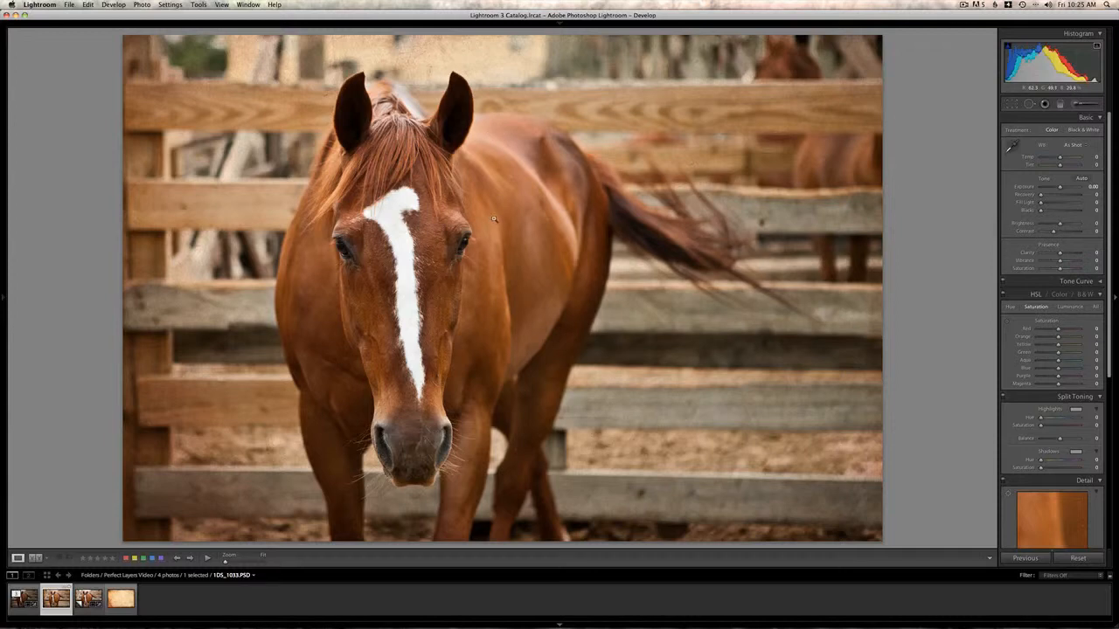
mouse_move(1061, 187)
left_mouse_down()
mouse_move(1072, 187)
mouse_move(1056, 187)
left_mouse_up()
key("super+z")
Apply the Sweet Sepia preset to the blended horse photo and set Recovery to 85 and Blacks to 13
mouse_move(951, 45)
mouse_move(4, 300)
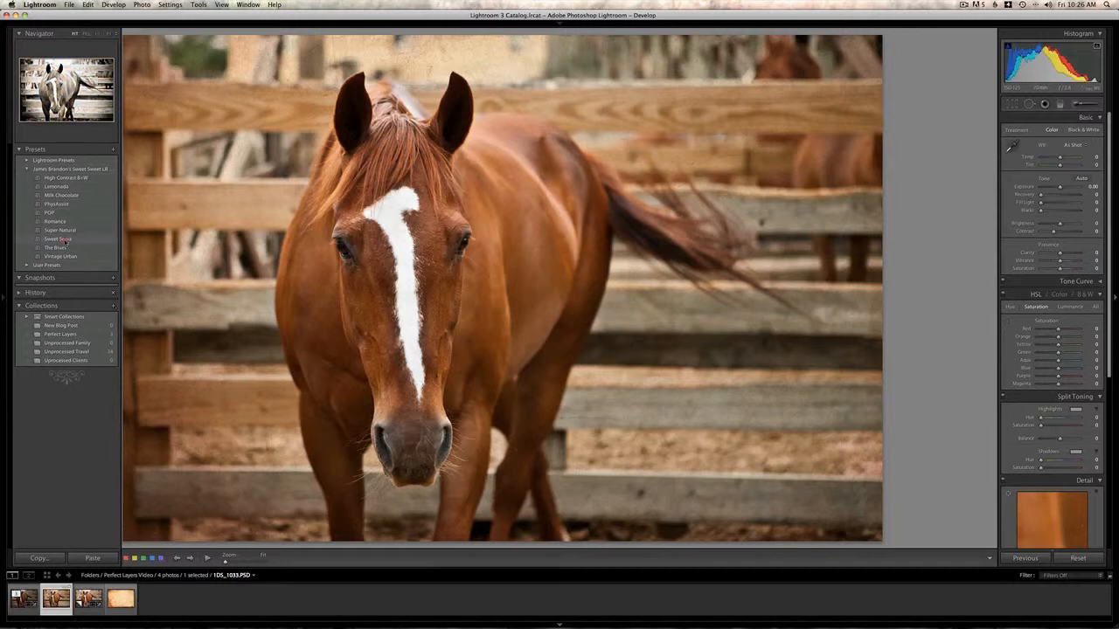
left_click(63, 239)
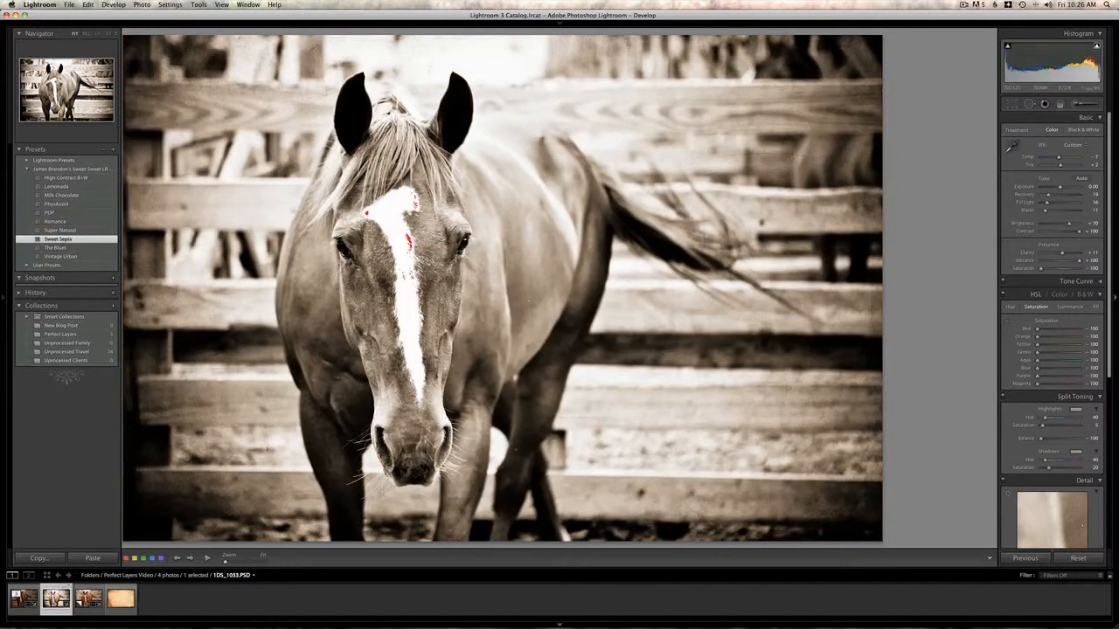
key("F7")
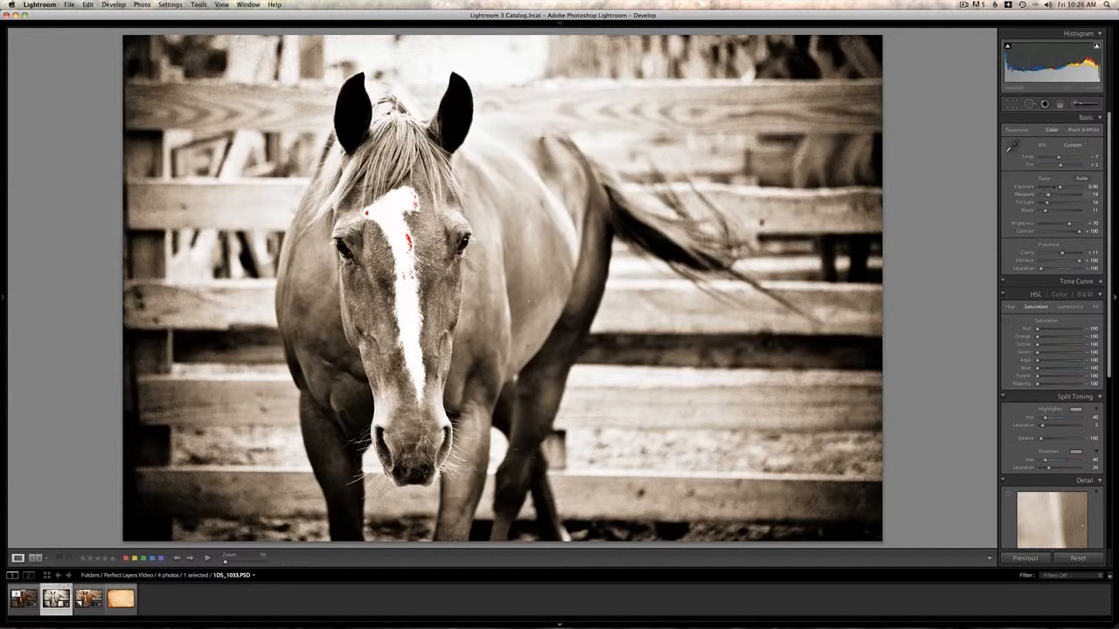
left_click_drag(1048, 196, 1069, 195)
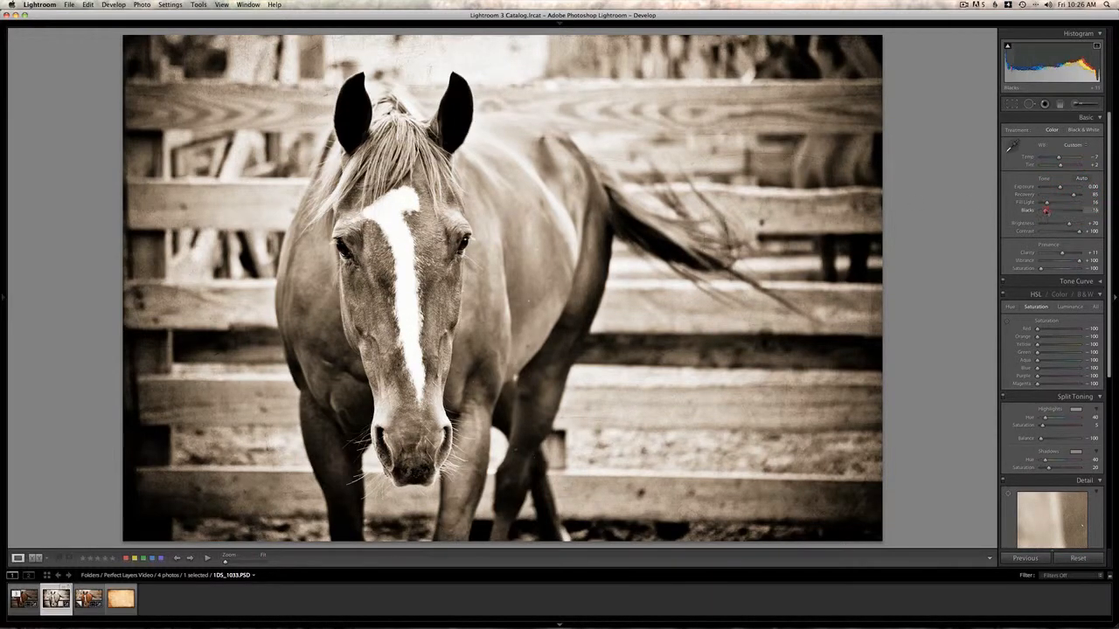
left_click_drag(1045, 211, 1047, 210)
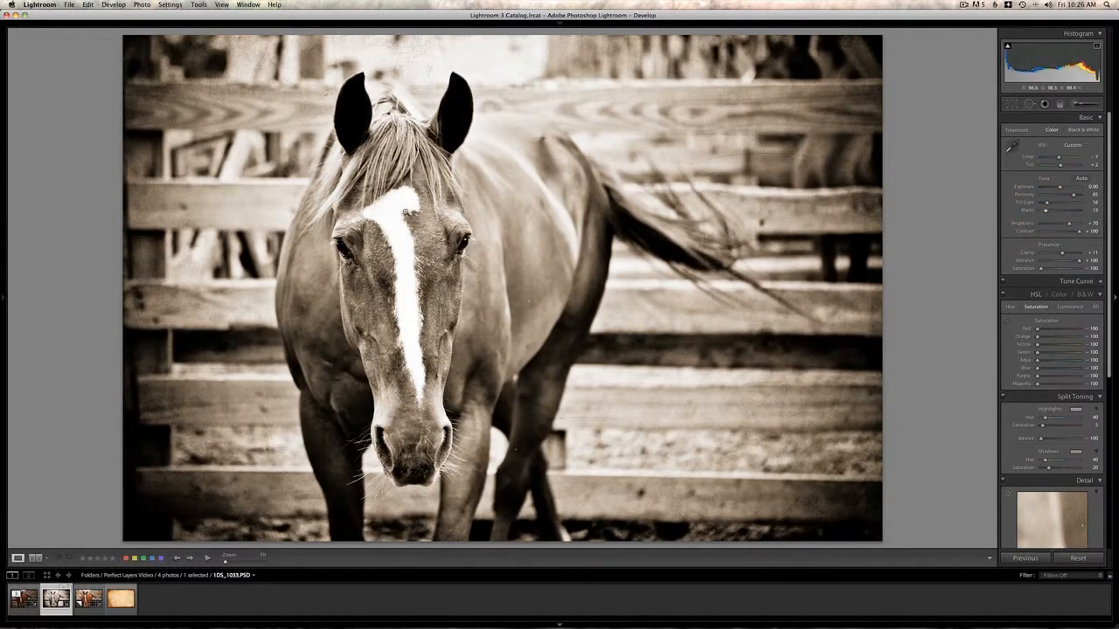